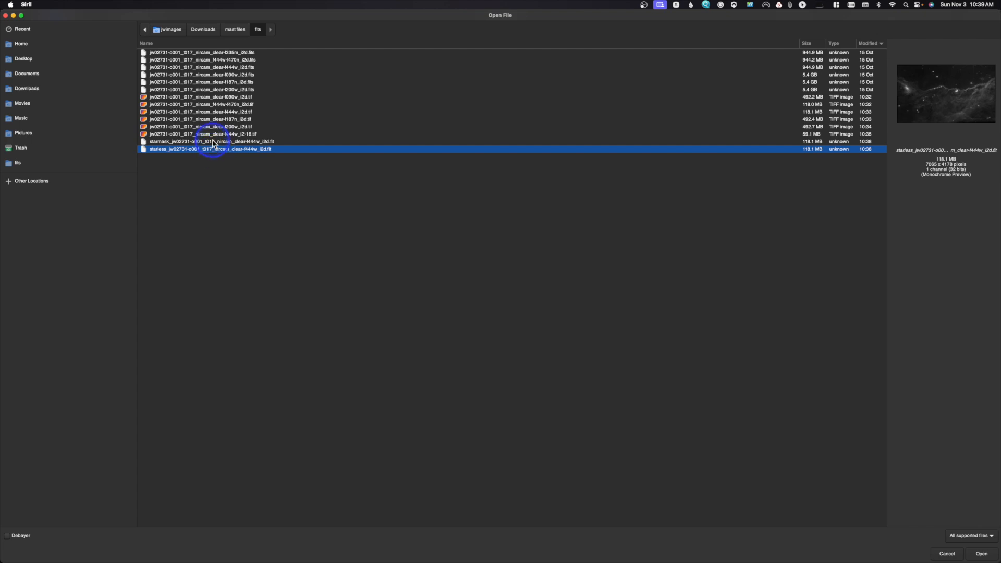
# Open starless_jw02731-o001_t017_nircam_clear-f444w_i2d.fit after comparing its preview with the starmask file
pyautogui.click(214, 142)
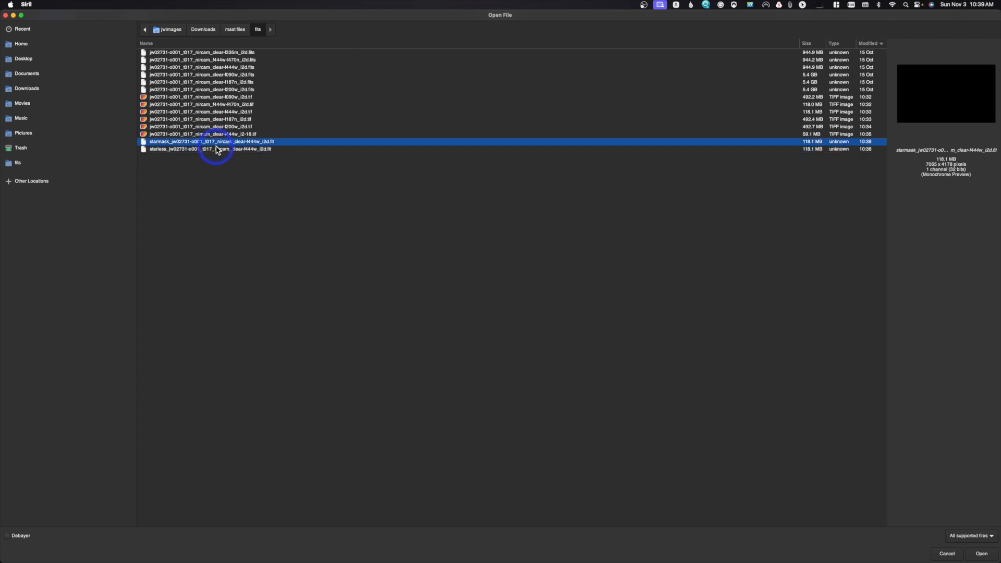
pyautogui.click(218, 150)
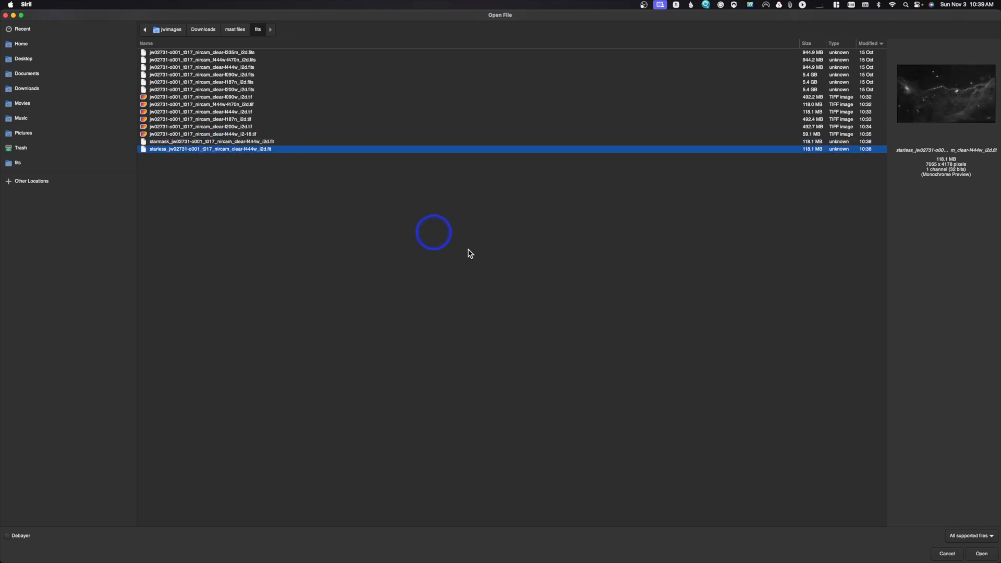
pyautogui.click(983, 554)
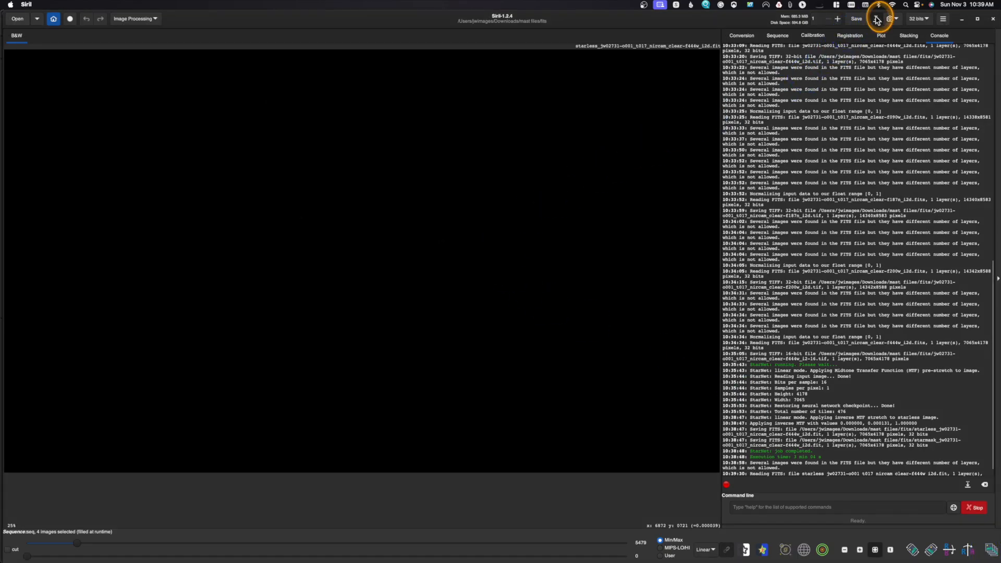
# Save the starless f444w image as an uncompressed 32-bit floating point TIFF in the fits folder
pyautogui.click(857, 19)
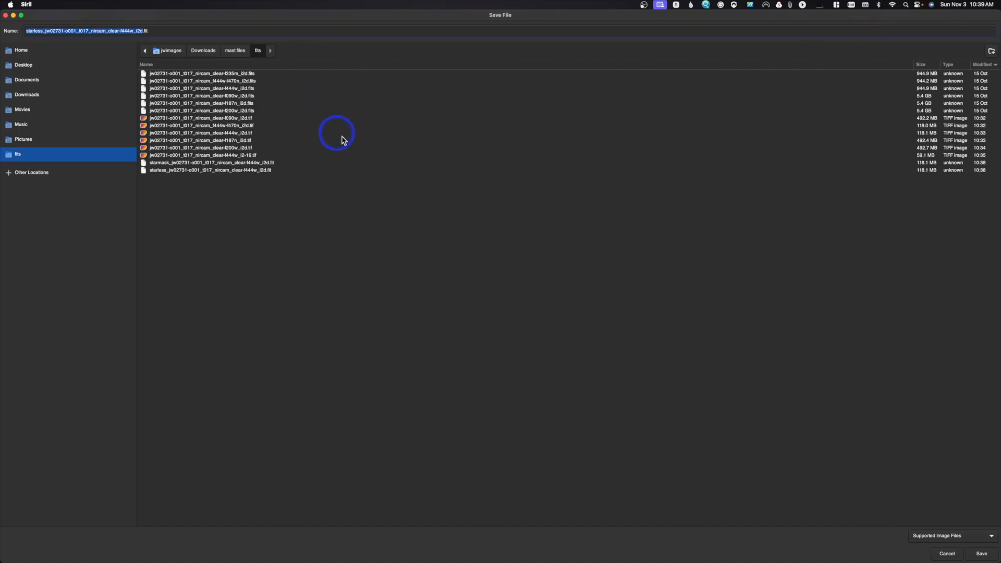
pyautogui.click(948, 540)
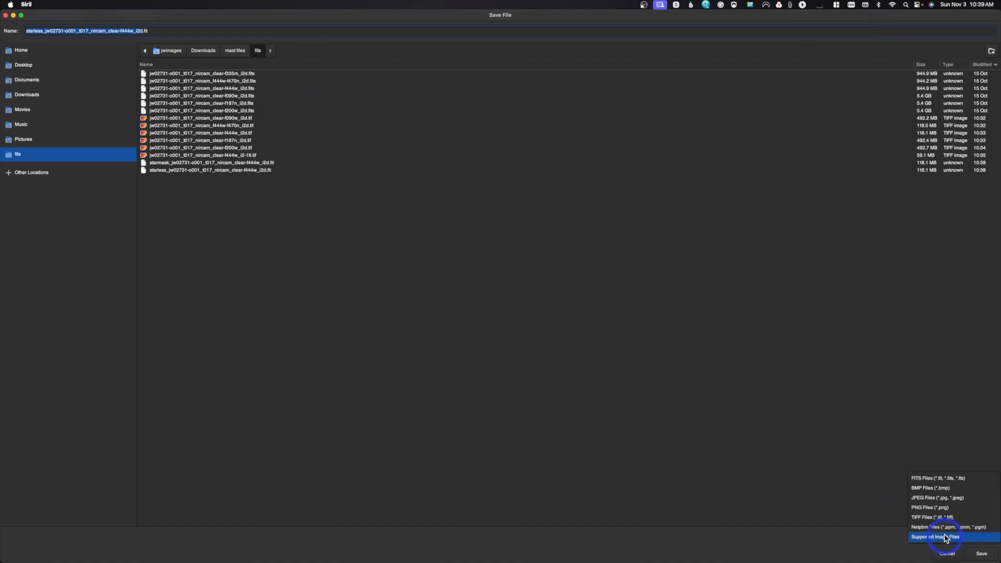
pyautogui.click(944, 518)
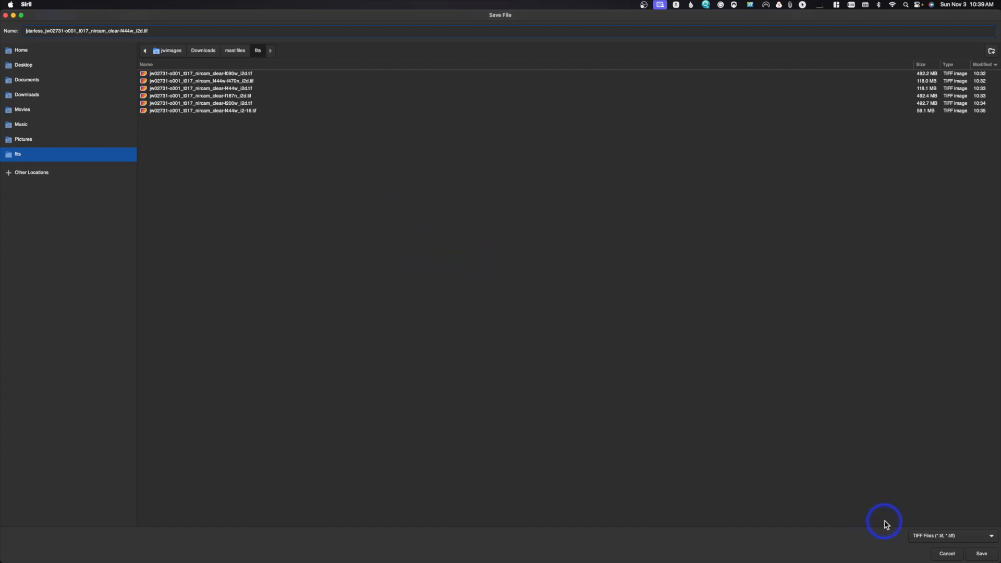
pyautogui.click(980, 555)
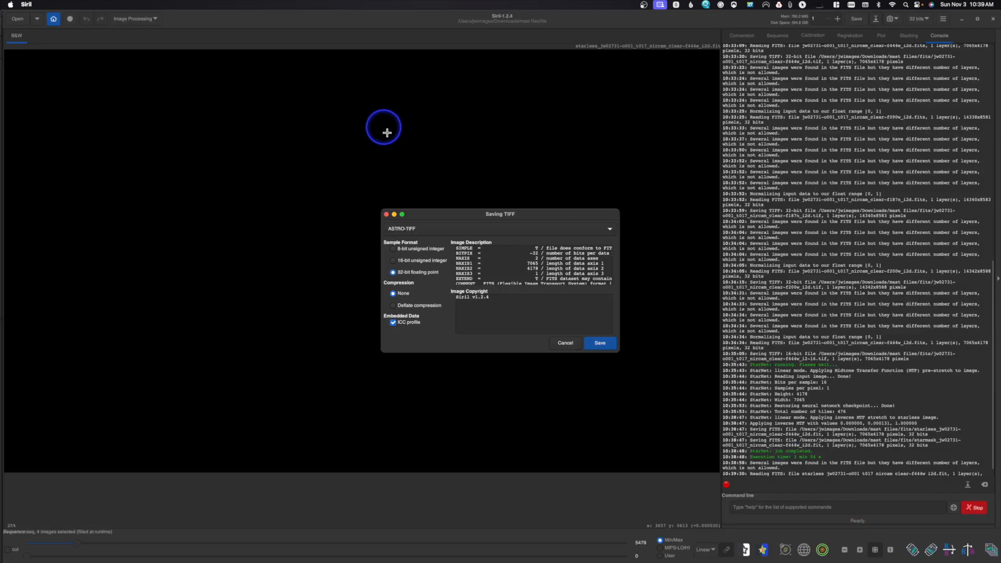
pyautogui.click(600, 344)
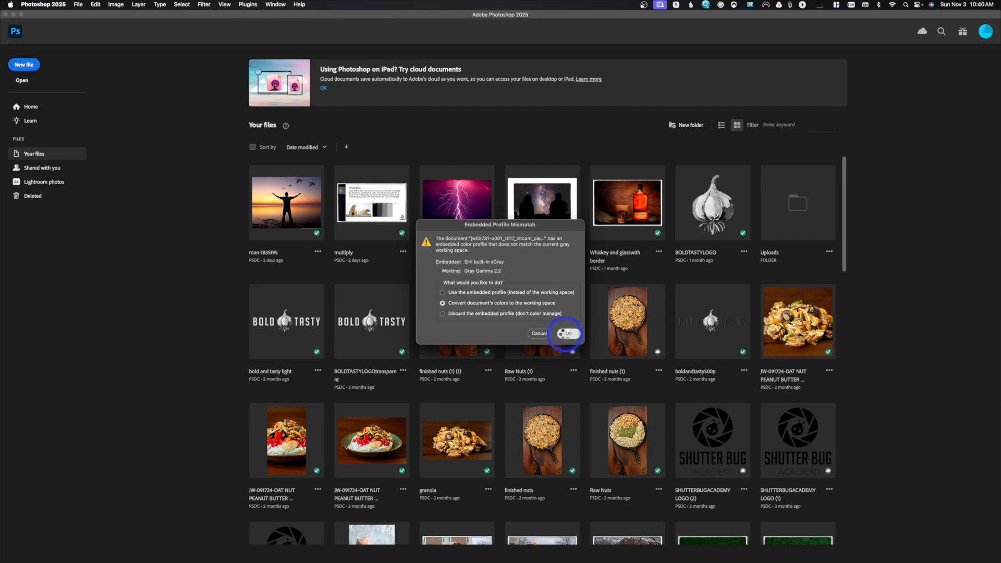
# Open the f090w TIFF in Photoshop with its colors converted to the working space, and close the document
pyautogui.click(566, 333)
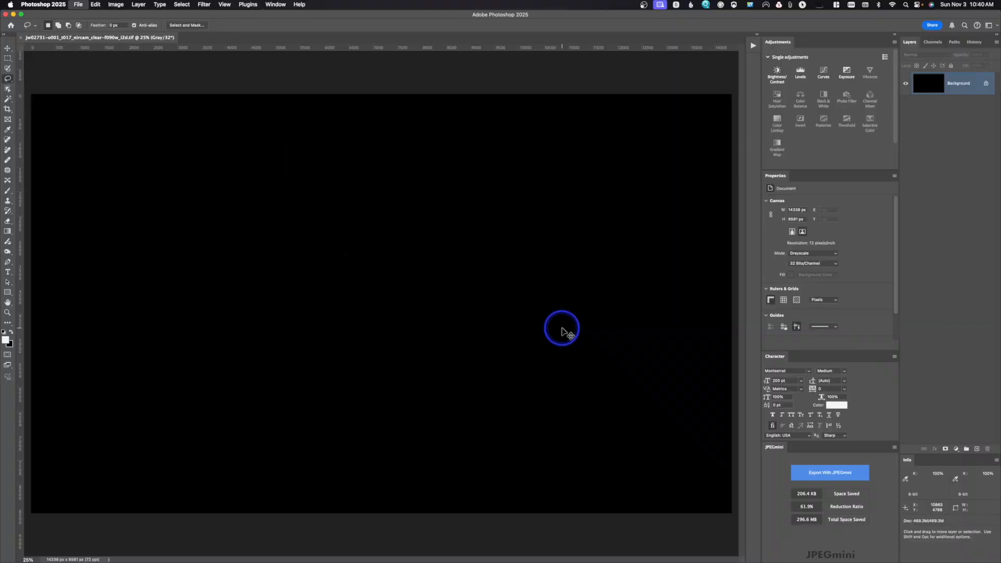
pyautogui.press('super+w')
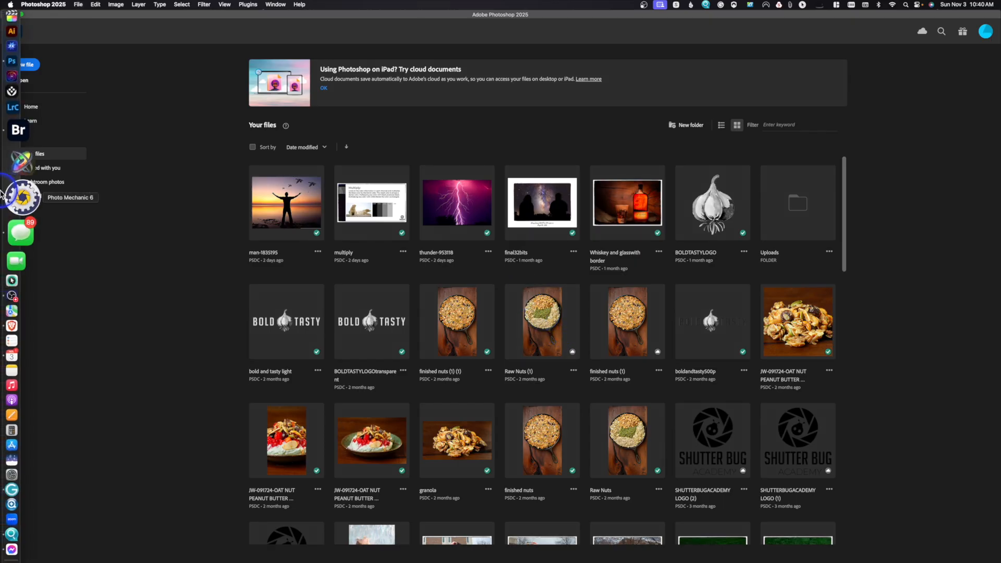
# Switch to Adobe Bridge and open both f444w TIFFs, i2-16 and i2d, together in Camera Raw
pyautogui.click(20, 164)
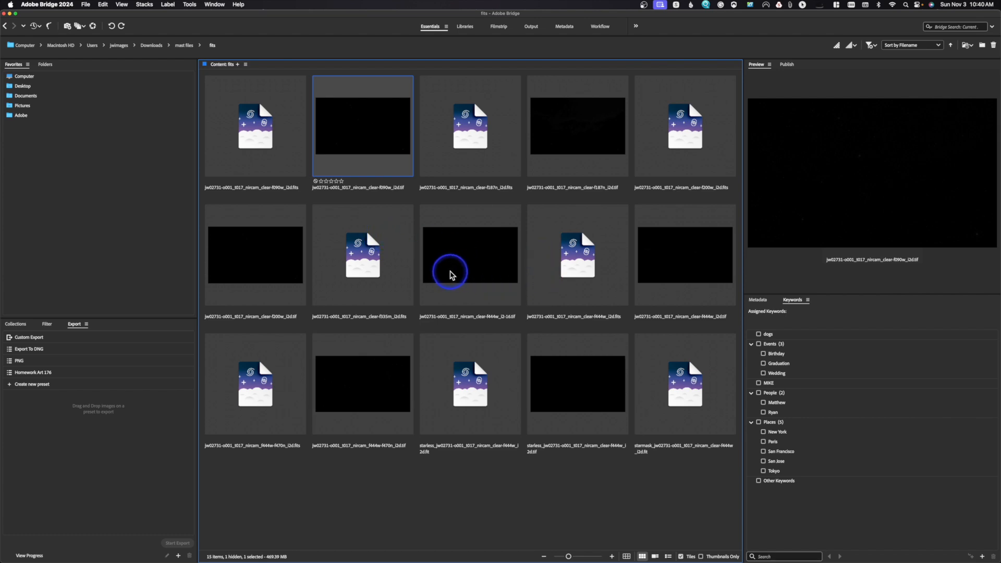
pyautogui.click(478, 268)
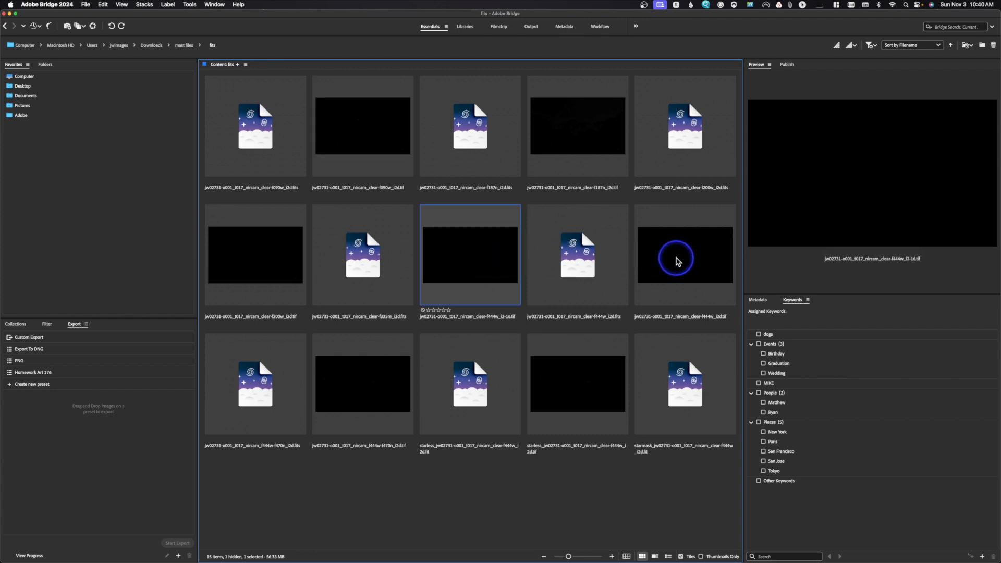
pyautogui.keyDown('super'); pyautogui.click(678, 262); pyautogui.keyUp('super')
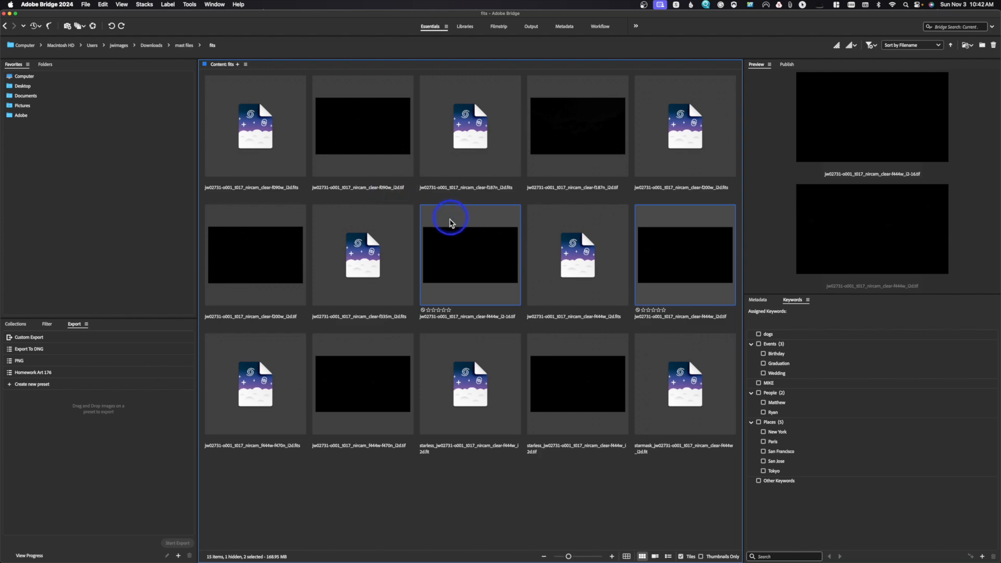
pyautogui.click(87, 5)
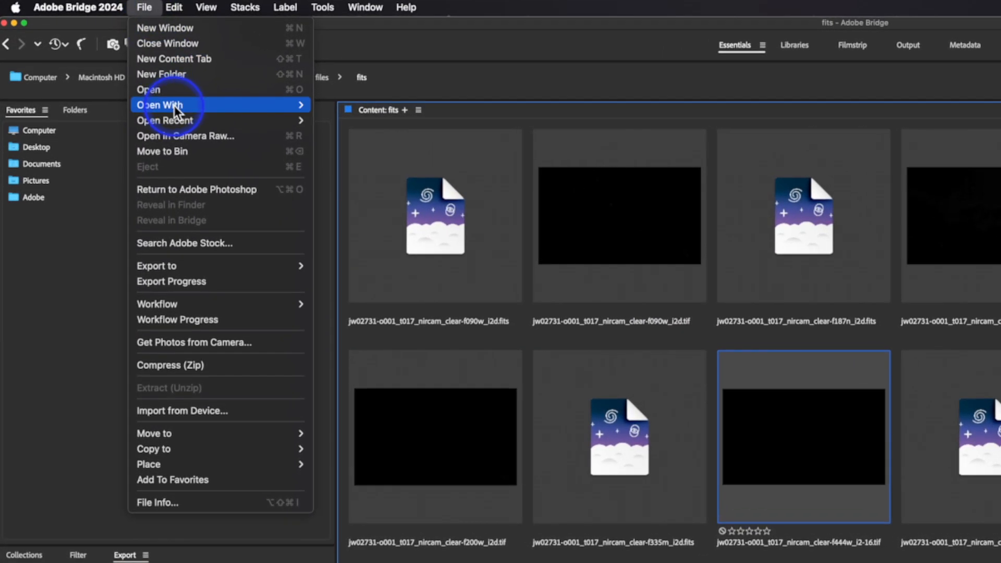
pyautogui.moveTo(140, 85)
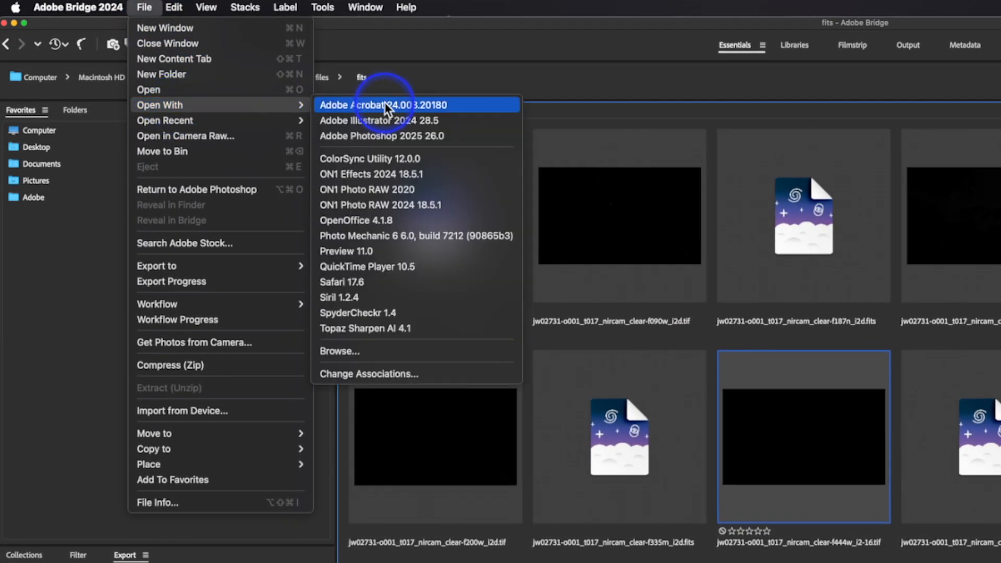
pyautogui.moveTo(161, 124)
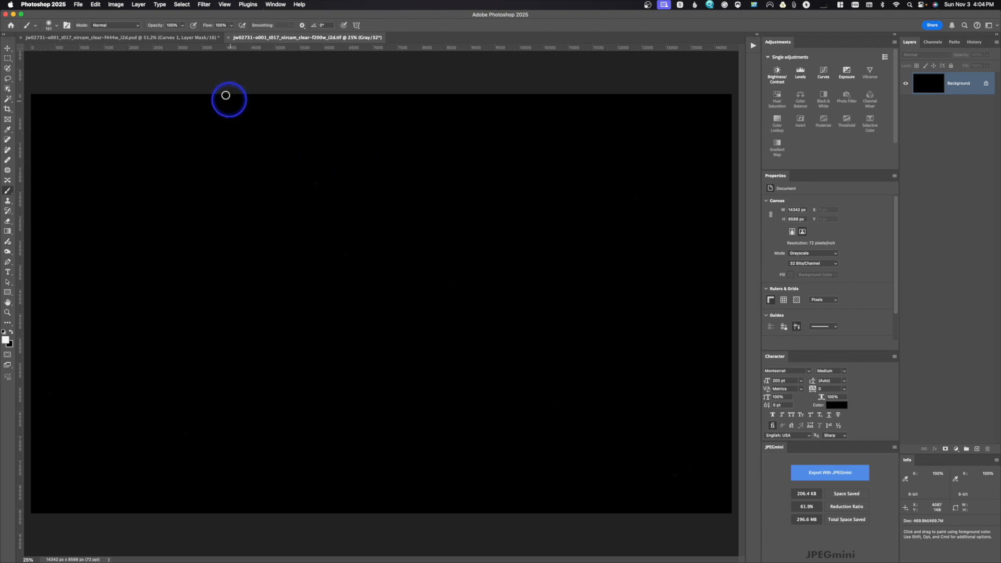
pyautogui.click(204, 5)
pyautogui.click(227, 65)
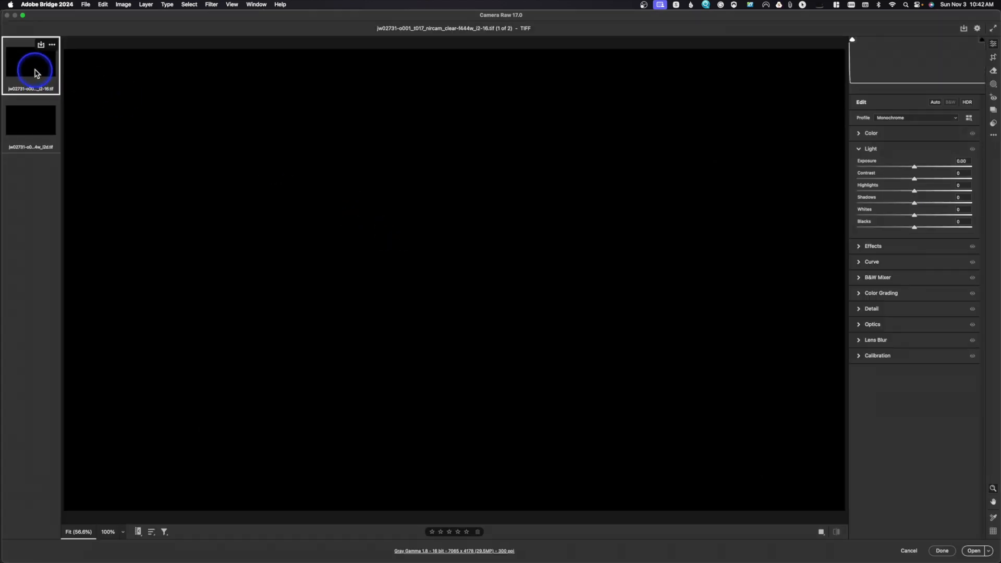
# Test the i2-16 TIFF's tonal range by setting exposure to +5.00, then -5.00, then raising it to maximum
pyautogui.click(41, 121)
pyautogui.click(35, 88)
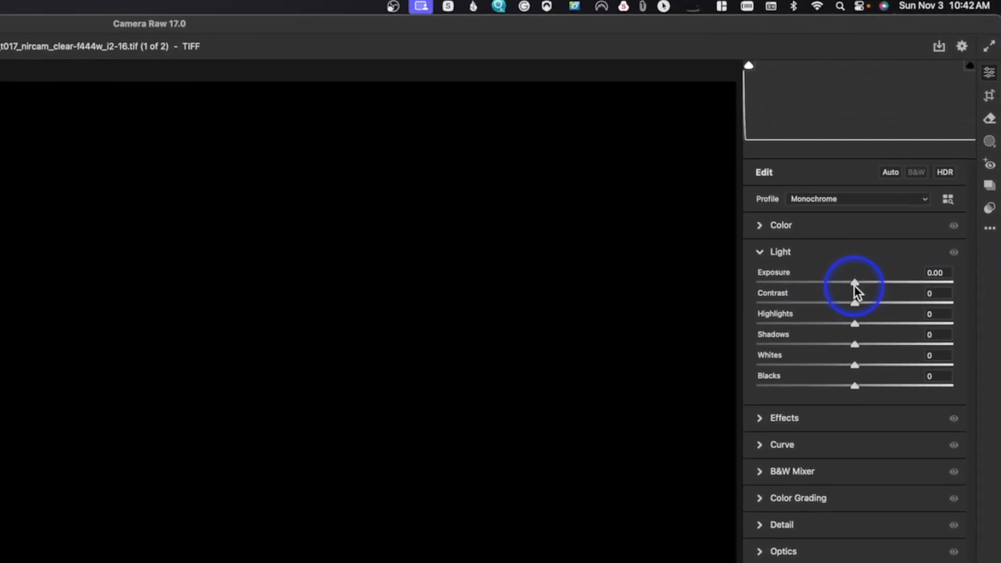
pyautogui.moveTo(853, 283); pyautogui.dragTo(954, 284)
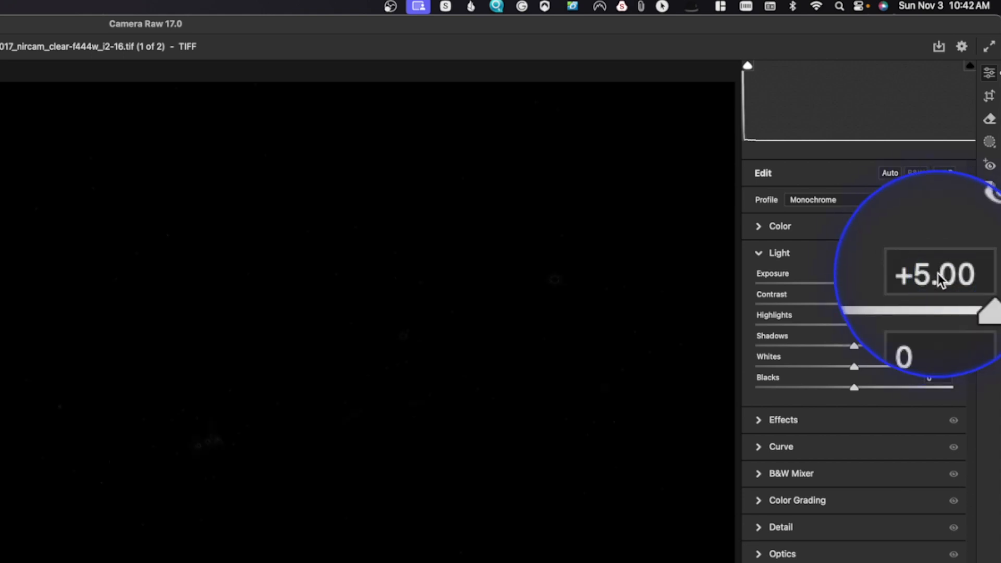
pyautogui.moveTo(950, 284); pyautogui.dragTo(710, 290)
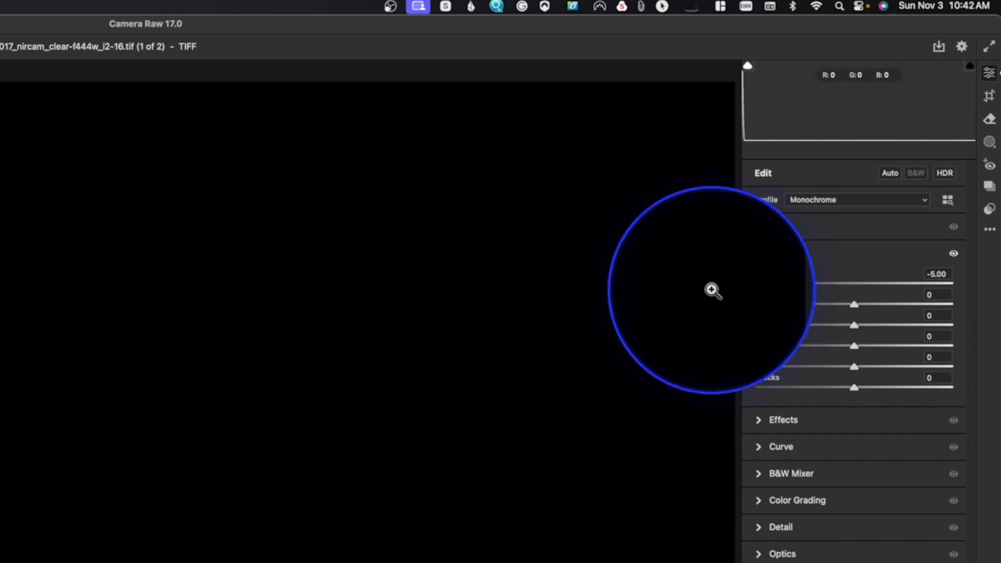
pyautogui.moveTo(759, 283); pyautogui.dragTo(989, 285)
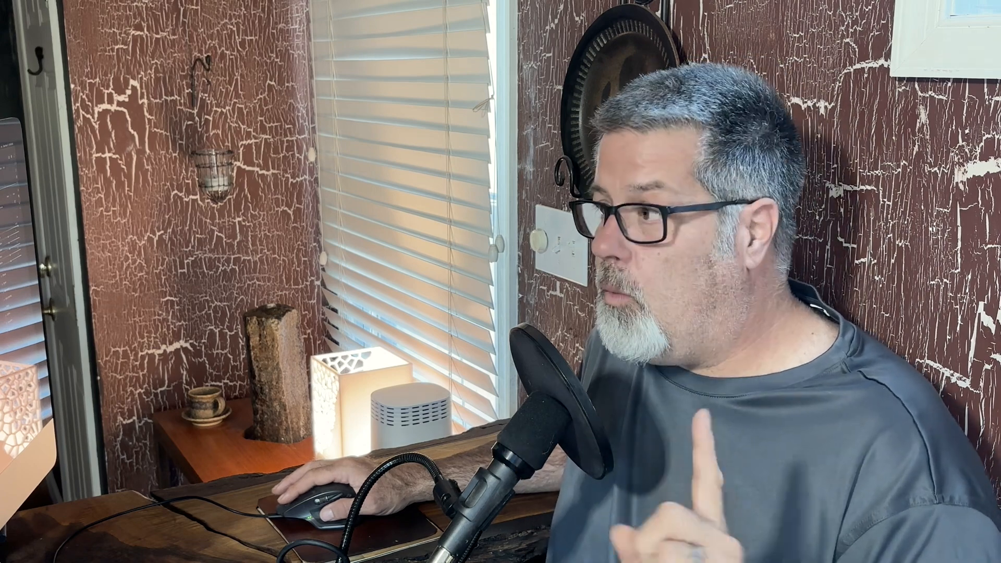
# Set the f444w_i2d TIFF's exposure to +10.00, shadows to -1, whites to +30 and blacks to -12
pyautogui.click(29, 127)
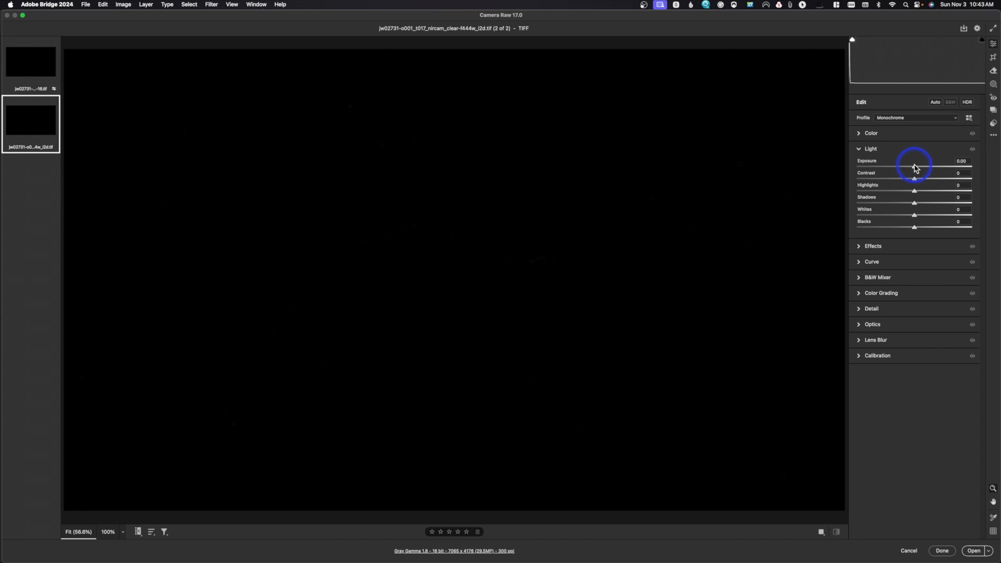
pyautogui.moveTo(914, 170); pyautogui.dragTo(977, 178)
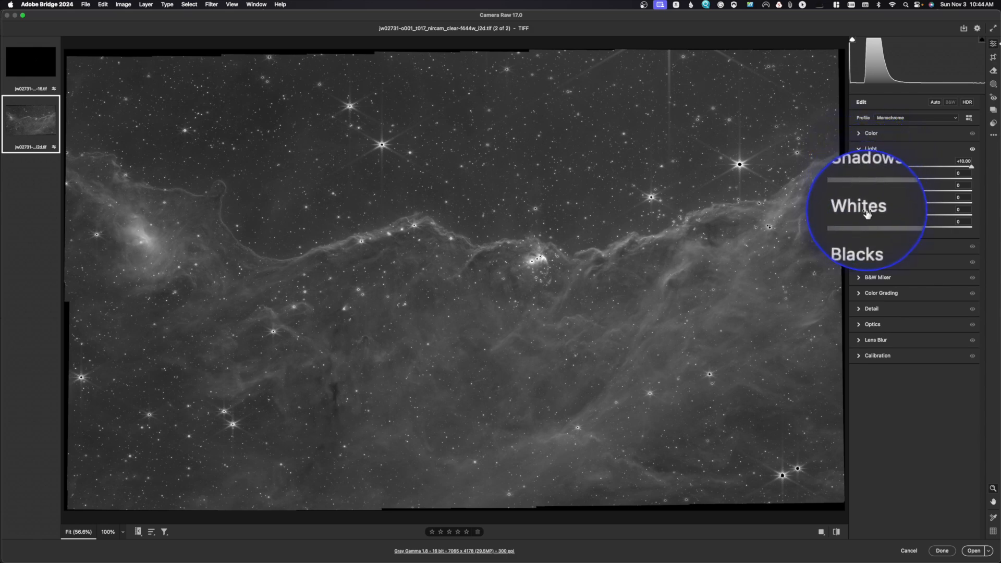
pyautogui.moveTo(915, 207); pyautogui.dragTo(818, 276)
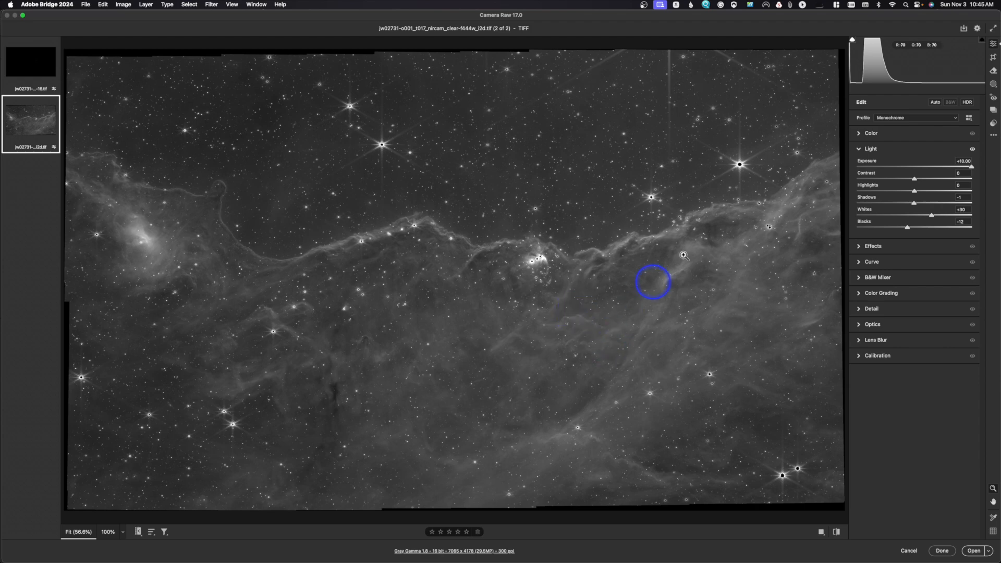
# Paint a brush mask with feather 50 over the nebula and set its exposure to +0.75, contrast to +3 and highlights to -1
pyautogui.click(993, 84)
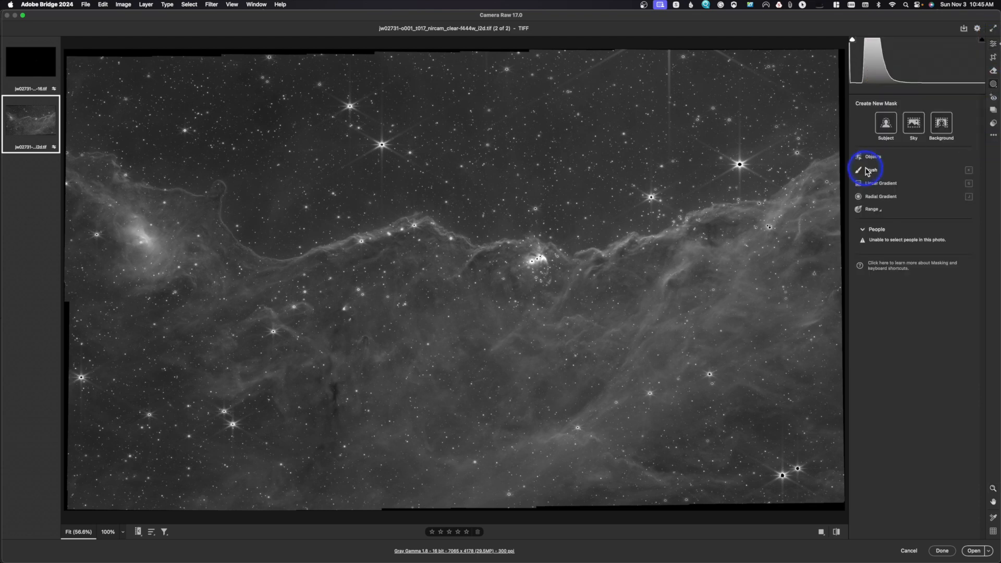
pyautogui.click(869, 171)
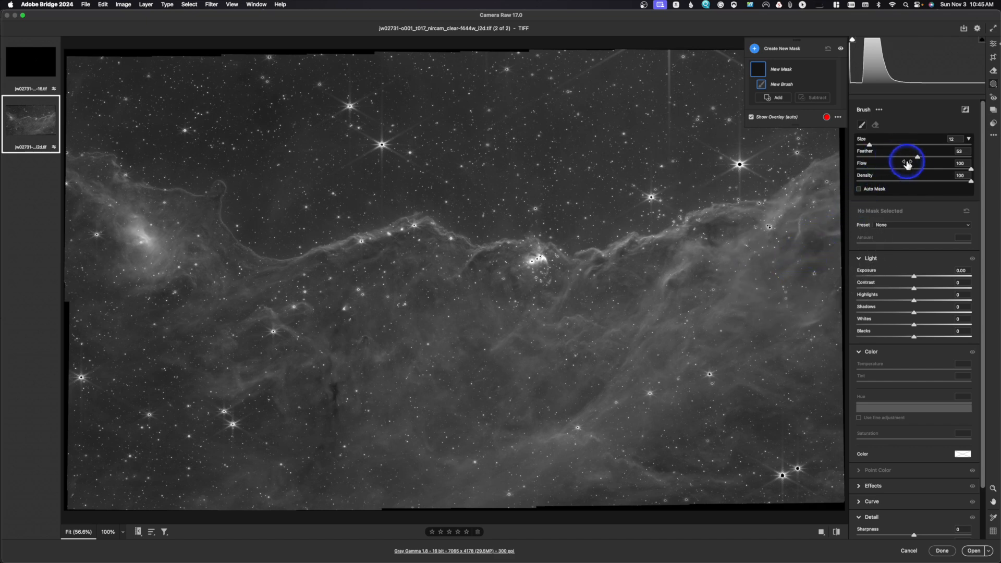
pyautogui.moveTo(916, 157); pyautogui.dragTo(914, 157)
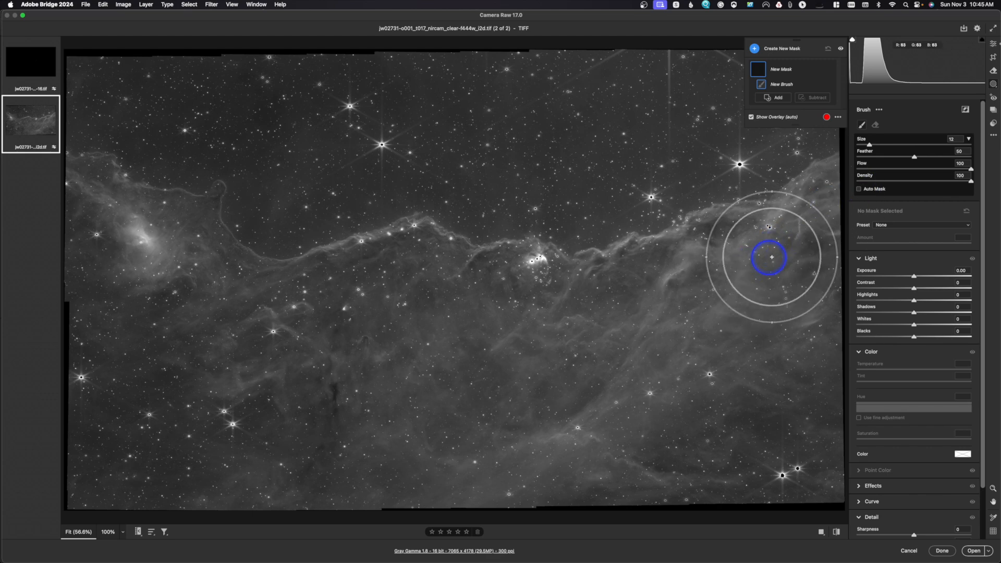
pyautogui.moveTo(833, 233)
pyautogui.mouseDown()
pyautogui.moveTo(645, 306)
pyautogui.moveTo(416, 304)
pyautogui.moveTo(413, 284)
pyautogui.moveTo(363, 307)
pyautogui.moveTo(215, 282)
pyautogui.moveTo(104, 212)
pyautogui.moveTo(200, 269)
pyautogui.moveTo(276, 339)
pyautogui.moveTo(241, 340)
pyautogui.moveTo(351, 351)
pyautogui.moveTo(347, 426)
pyautogui.moveTo(273, 491)
pyautogui.moveTo(765, 489)
pyautogui.moveTo(843, 466)
pyautogui.moveTo(818, 368)
pyautogui.moveTo(781, 346)
pyautogui.moveTo(433, 399)
pyautogui.moveTo(644, 437)
pyautogui.moveTo(750, 436)
pyautogui.moveTo(779, 418)
pyautogui.mouseUp()
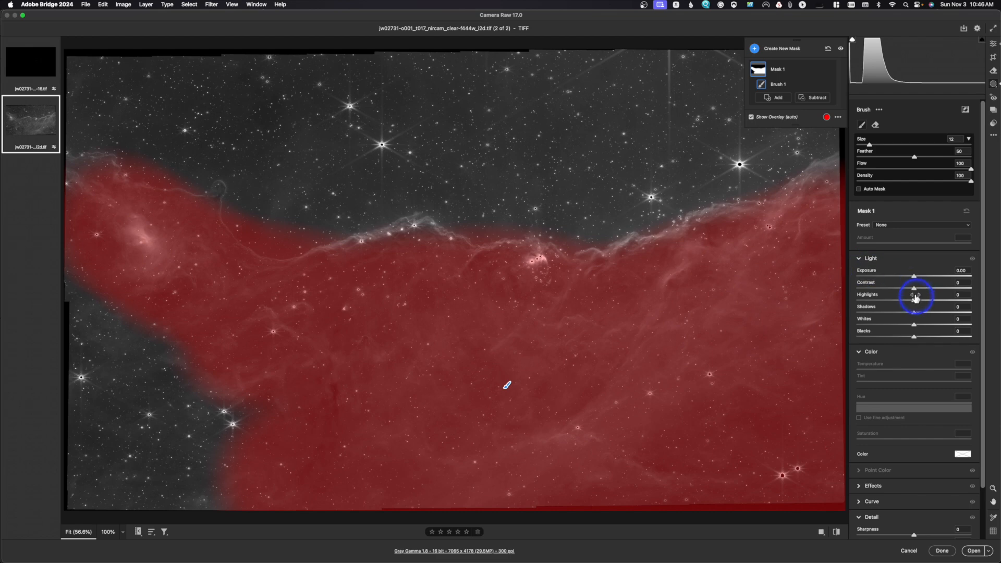
pyautogui.moveTo(913, 304)
pyautogui.mouseDown()
pyautogui.moveTo(928, 304)
pyautogui.moveTo(912, 305)
pyautogui.moveTo(926, 279)
pyautogui.moveTo(917, 293)
pyautogui.mouseUp()
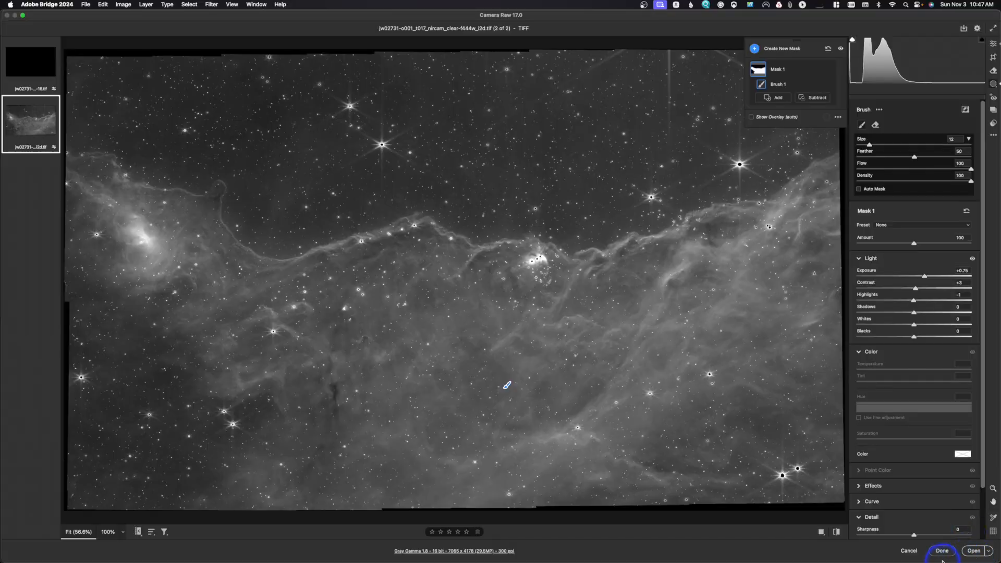
# Open the toned f444w_i2d image in Photoshop, converting the document's colors to the working space
pyautogui.click(973, 551)
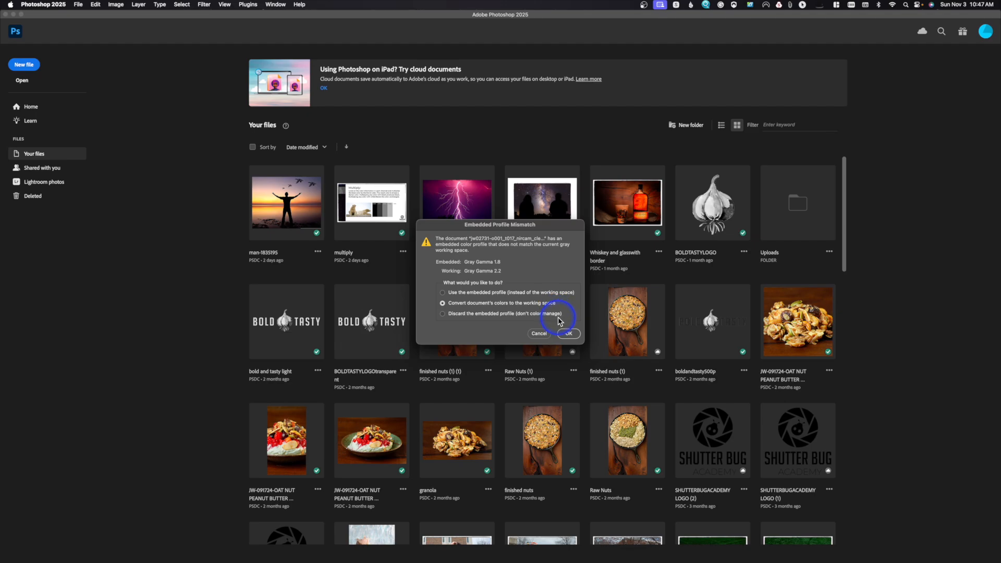
pyautogui.click(568, 333)
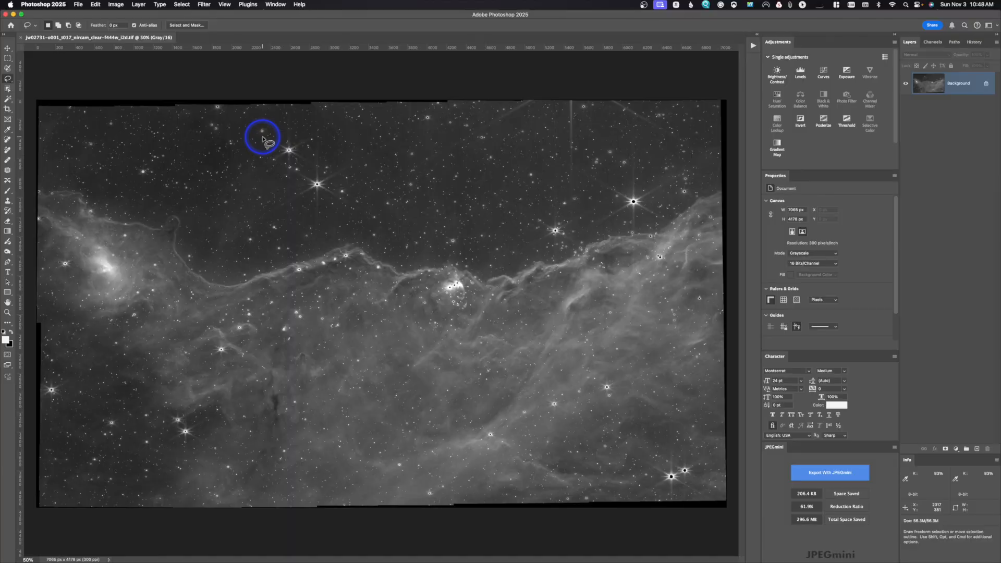
# Save the f444w_i2d image in Photoshop format to a new folder named "toned" inside the fits folder, and close the document
pyautogui.press('super+shift+s')
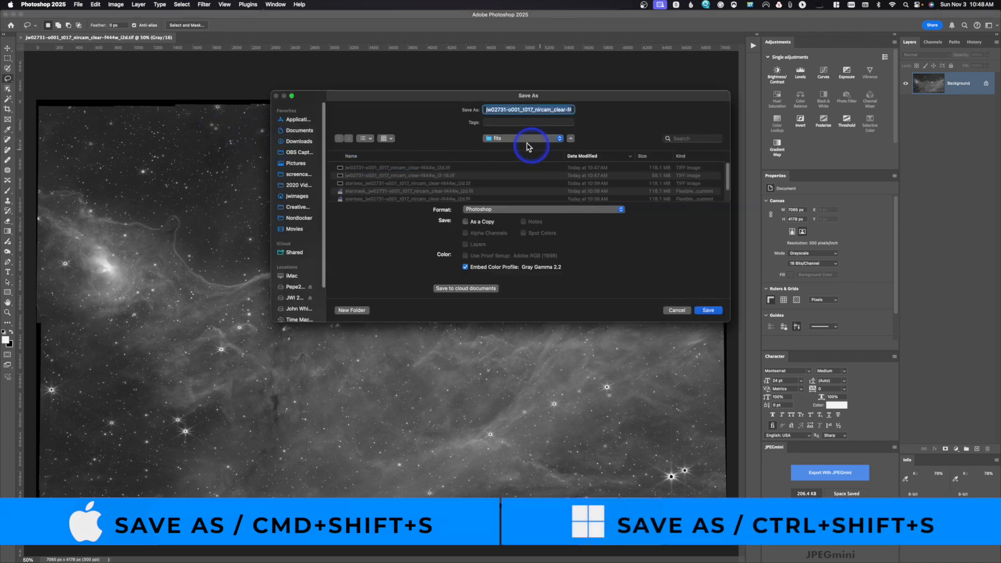
pyautogui.click(355, 312)
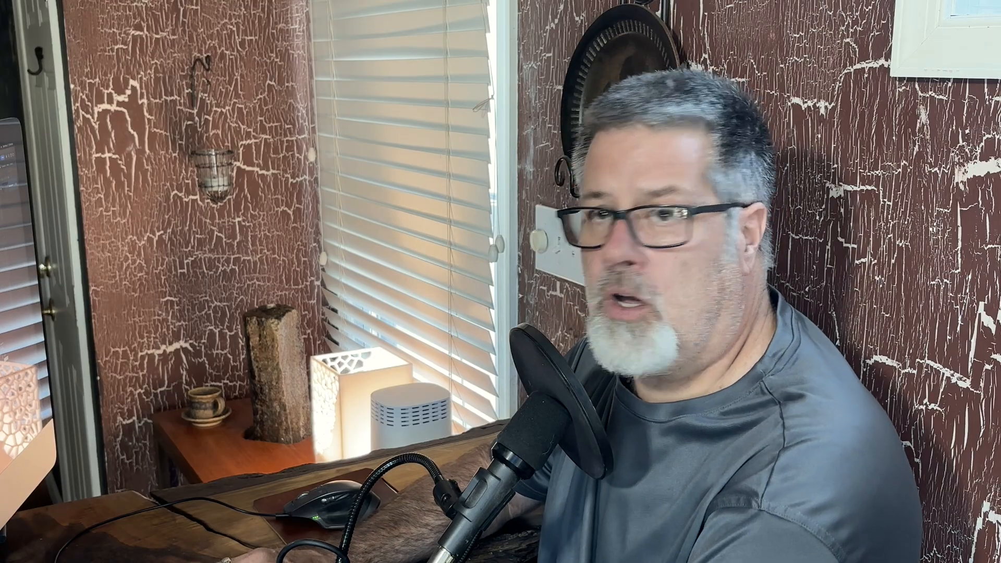
pyautogui.write('toned')
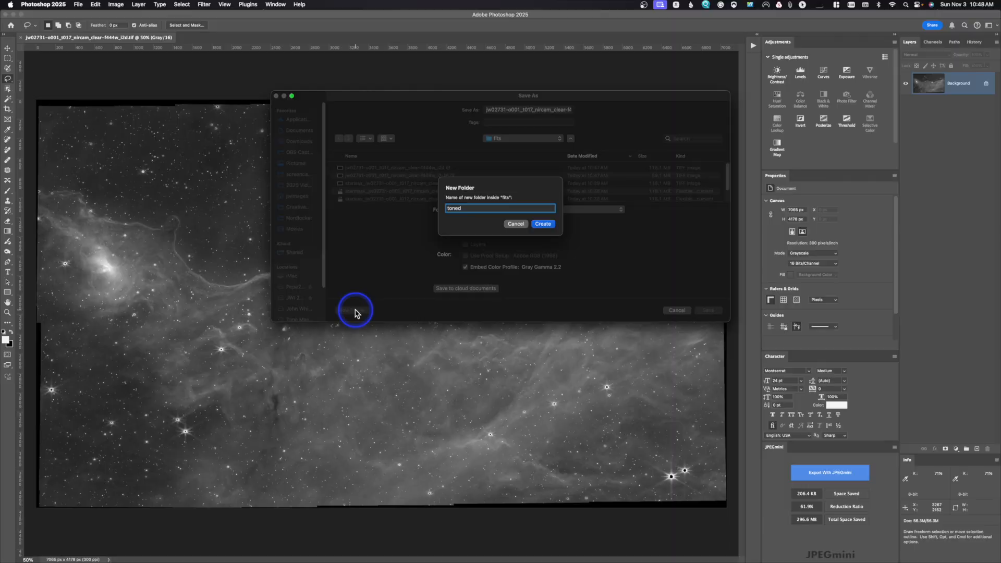
pyautogui.press('Return')
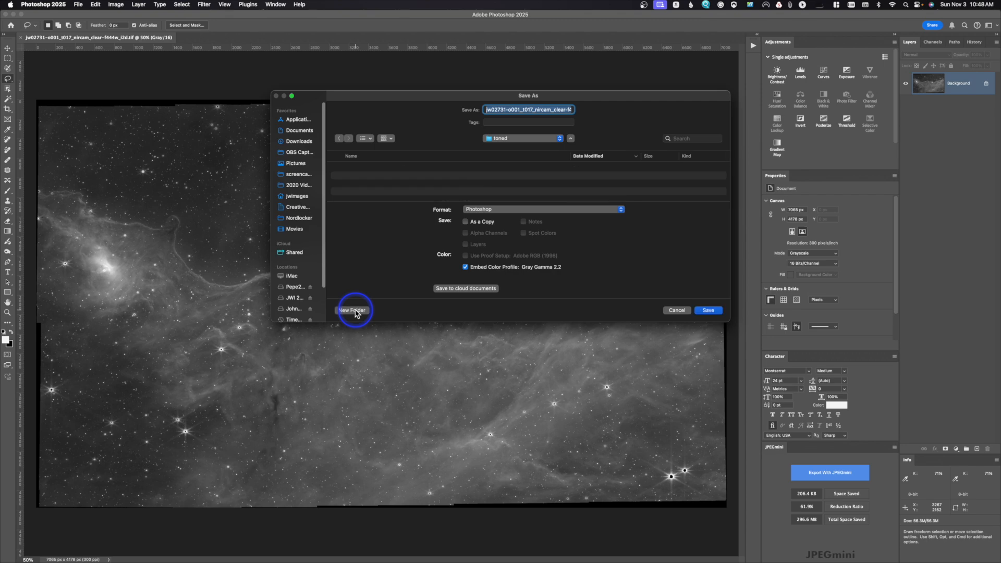
pyautogui.click(711, 311)
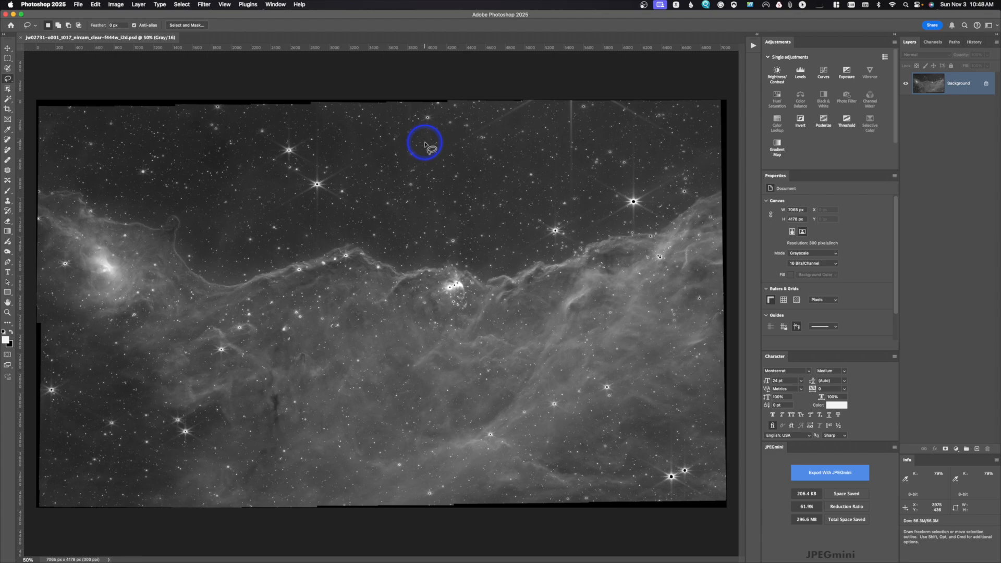
pyautogui.press('super+w')
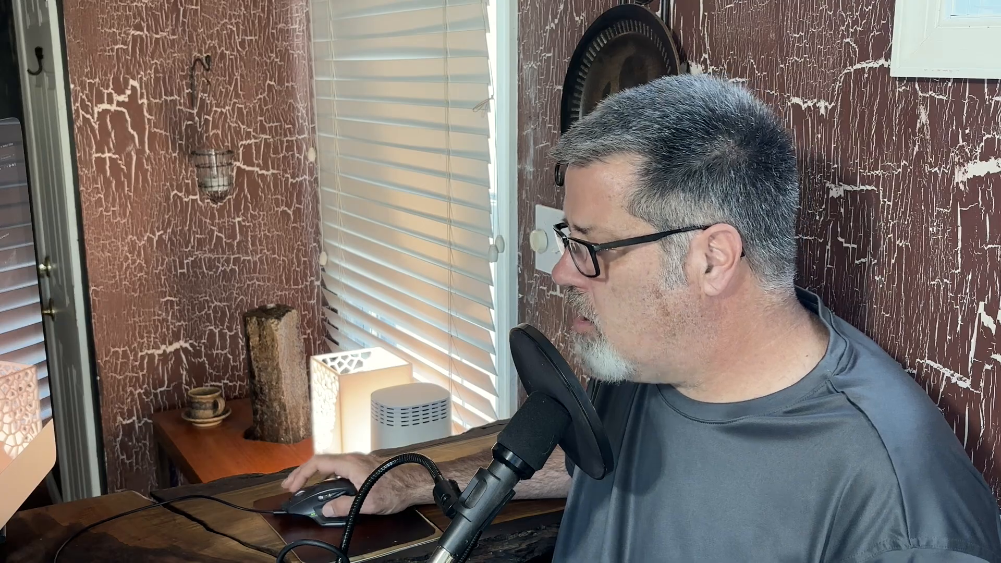
# In Adobe Bridge, open the starless f444w_i2d TIFF in Camera Raw, set its exposure to +10.00 and keep the edit
pyautogui.click(545, 385)
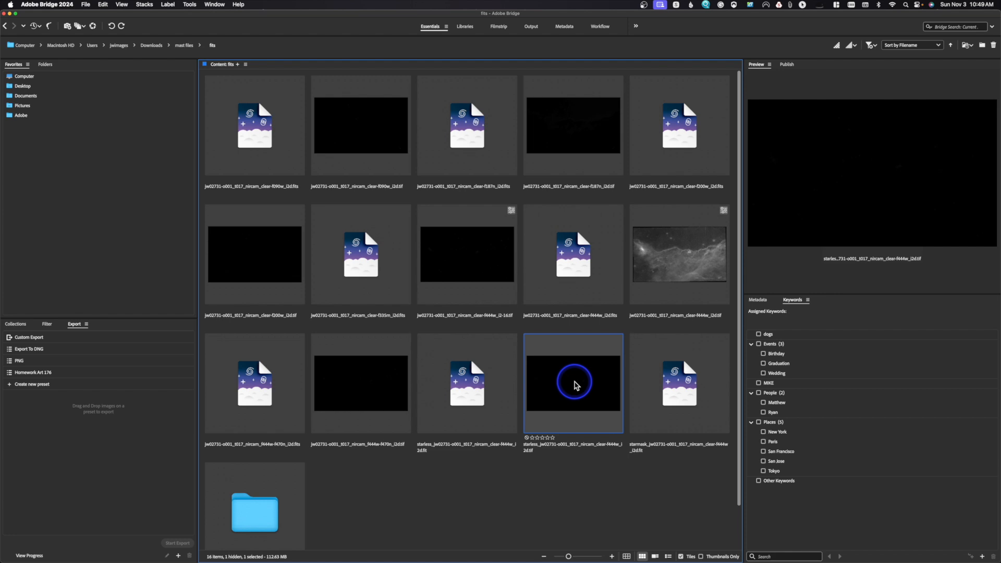
pyautogui.press('super+r')
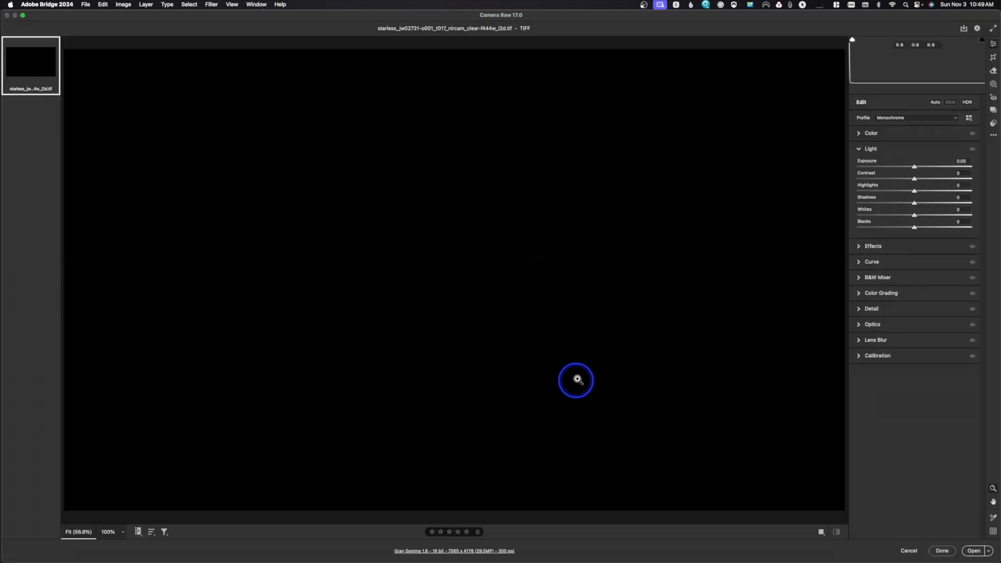
pyautogui.moveTo(913, 169); pyautogui.dragTo(971, 168)
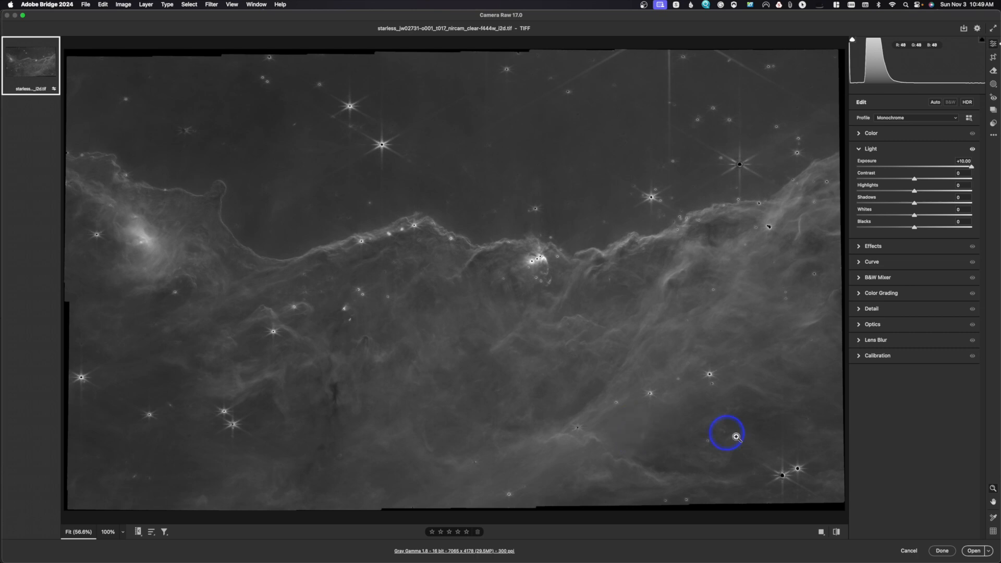
pyautogui.click(910, 554)
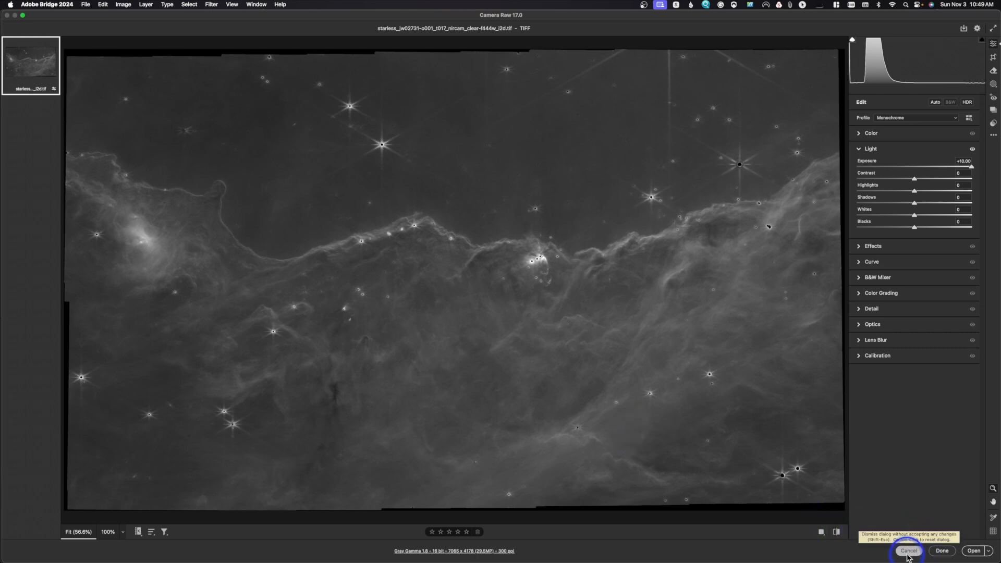
pyautogui.click(946, 552)
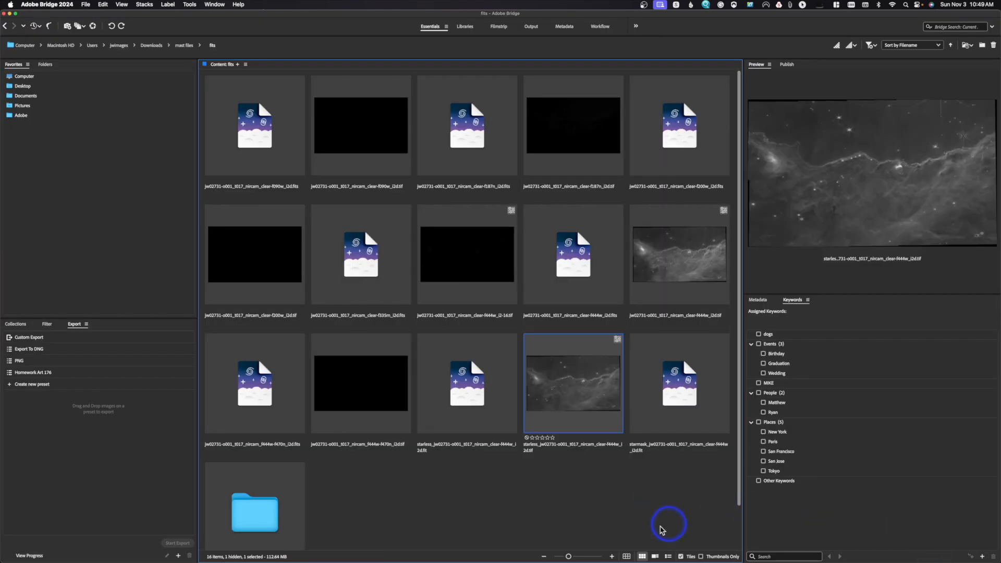
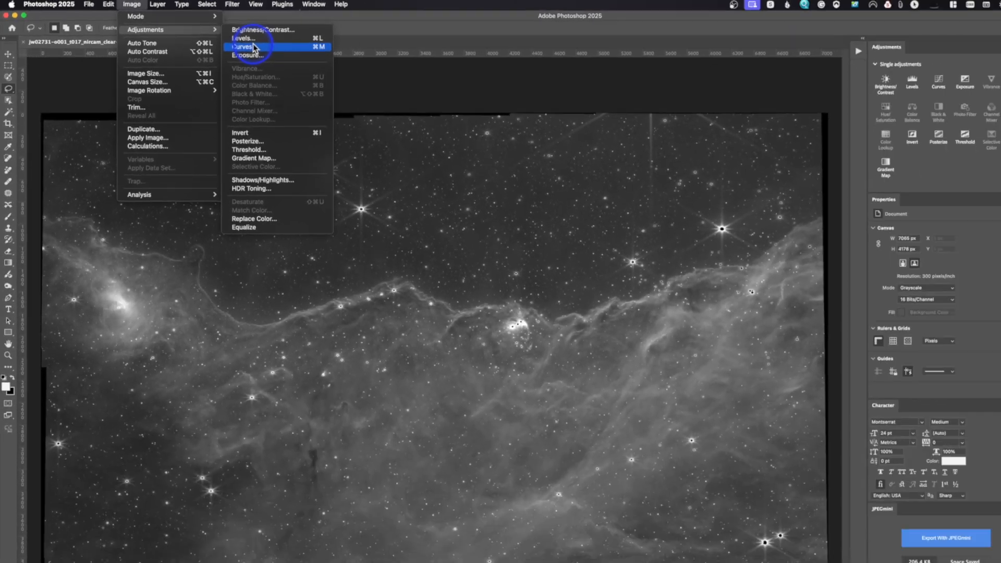
# Try brightening the background image directly with a Curves adjustment, raising input 90 to output 129
pyautogui.click(378, 66)
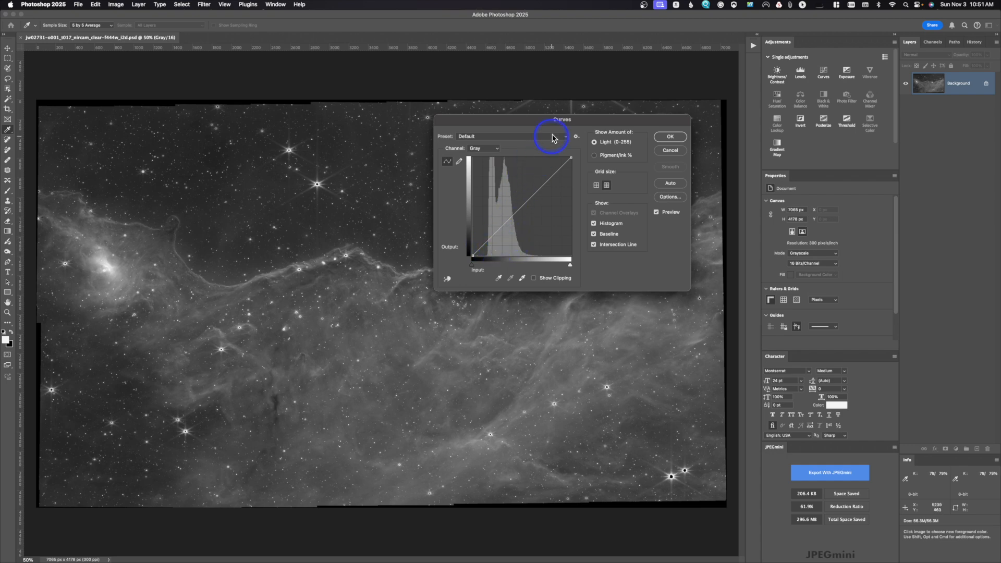
pyautogui.moveTo(551, 127); pyautogui.dragTo(586, 262)
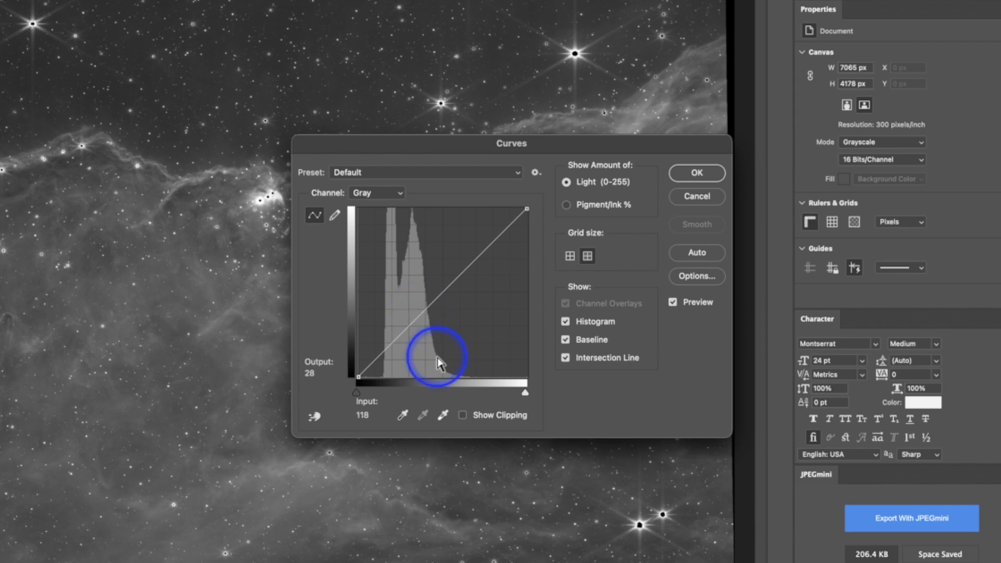
pyautogui.moveTo(417, 316); pyautogui.dragTo(417, 291)
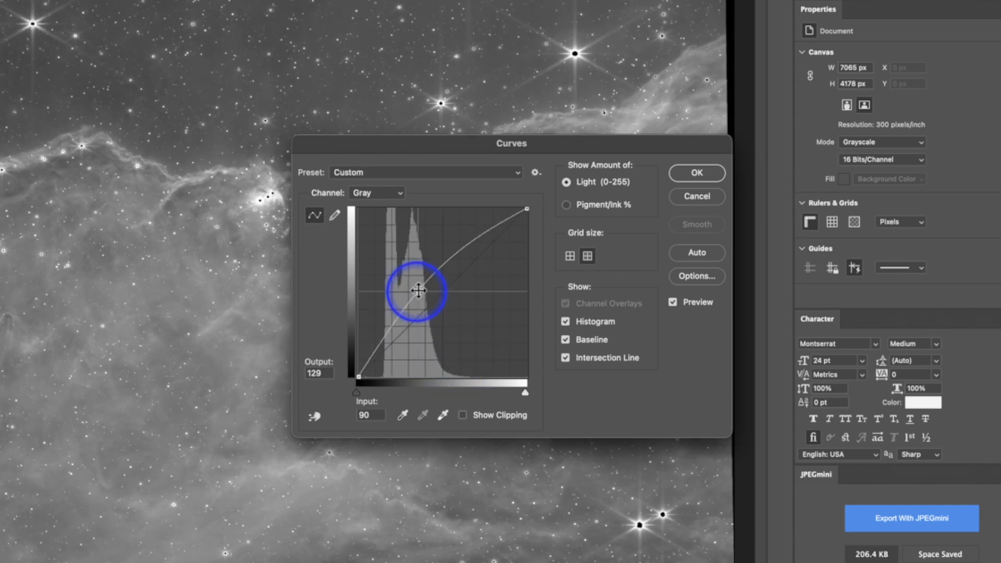
pyautogui.click(689, 175)
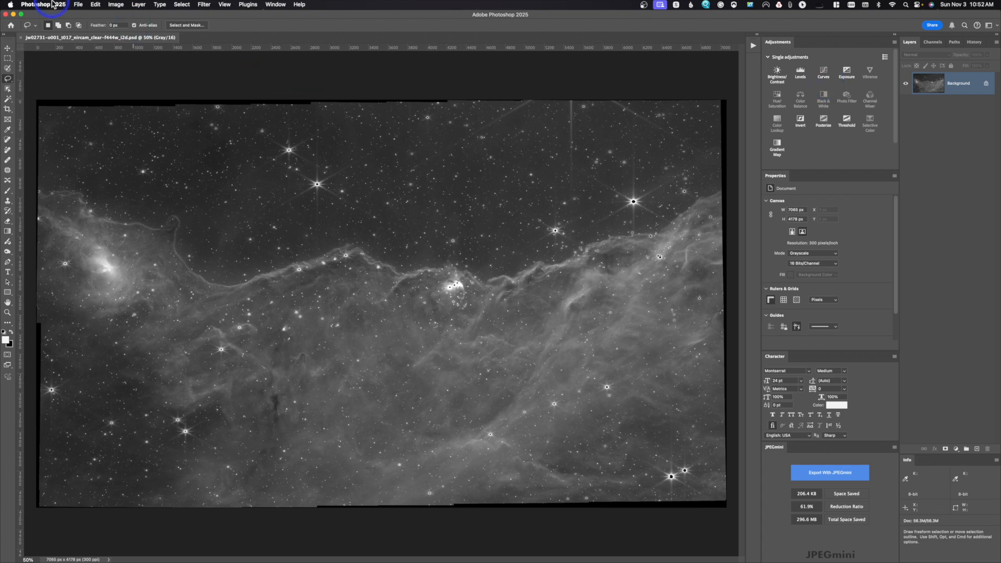
pyautogui.click(119, 5)
pyautogui.moveTo(136, 14)
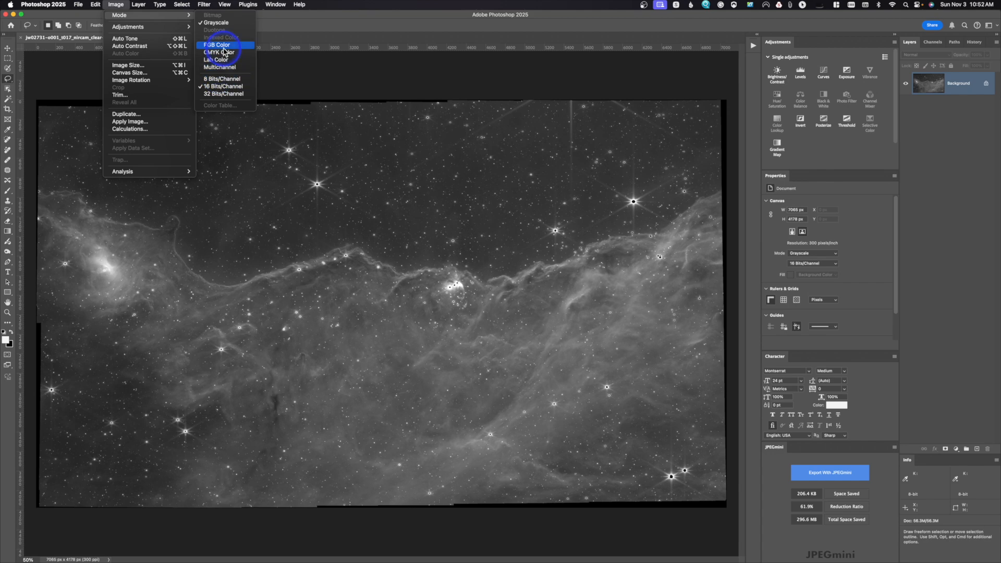
pyautogui.click(339, 16)
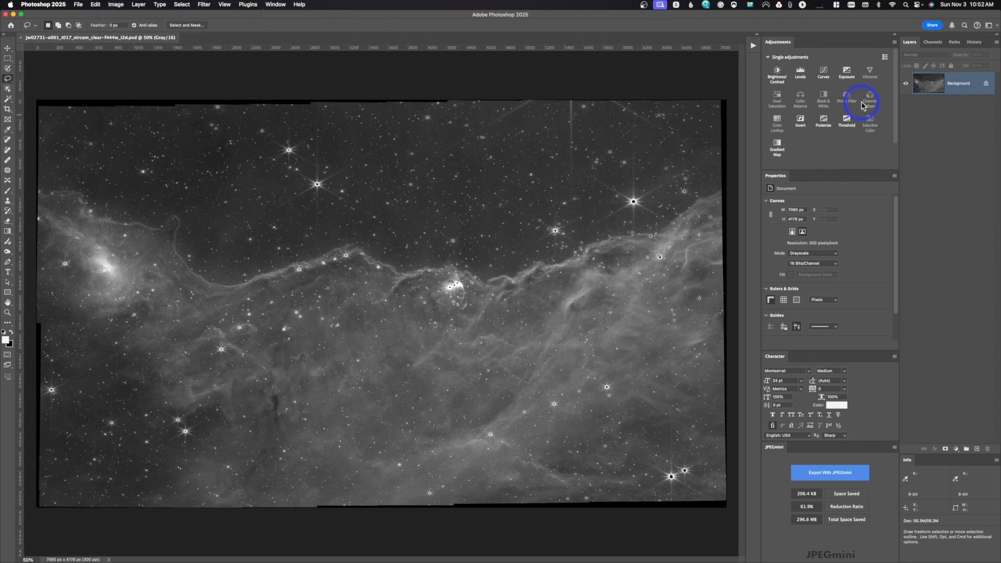
# Add a Curves adjustment layer above the f444w_i2d background image
pyautogui.click(824, 76)
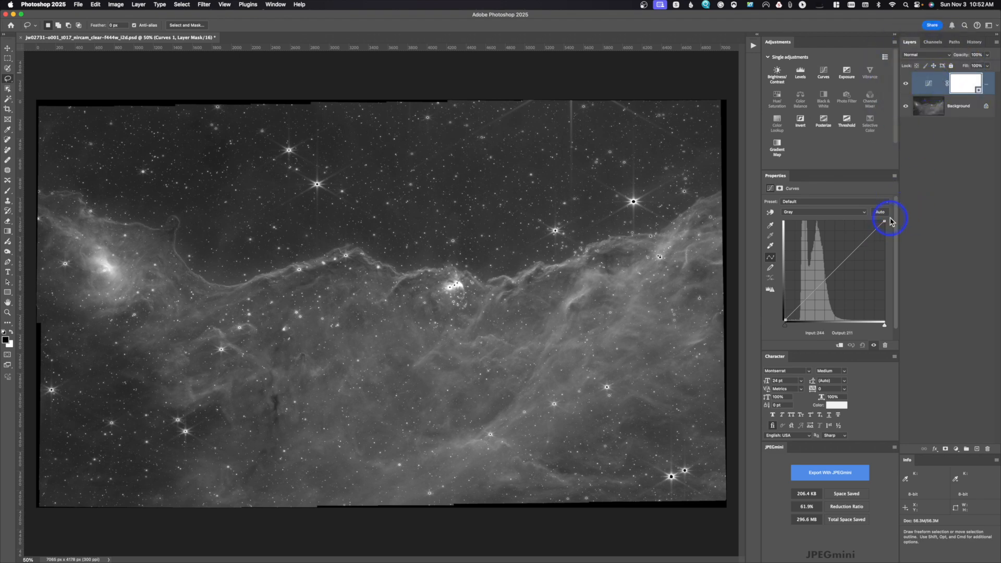
# Try a curve point at input 111, output 135, compare with the Curves layer hidden, add a highlights point, and reset the curve
pyautogui.moveTo(828, 267); pyautogui.dragTo(829, 266)
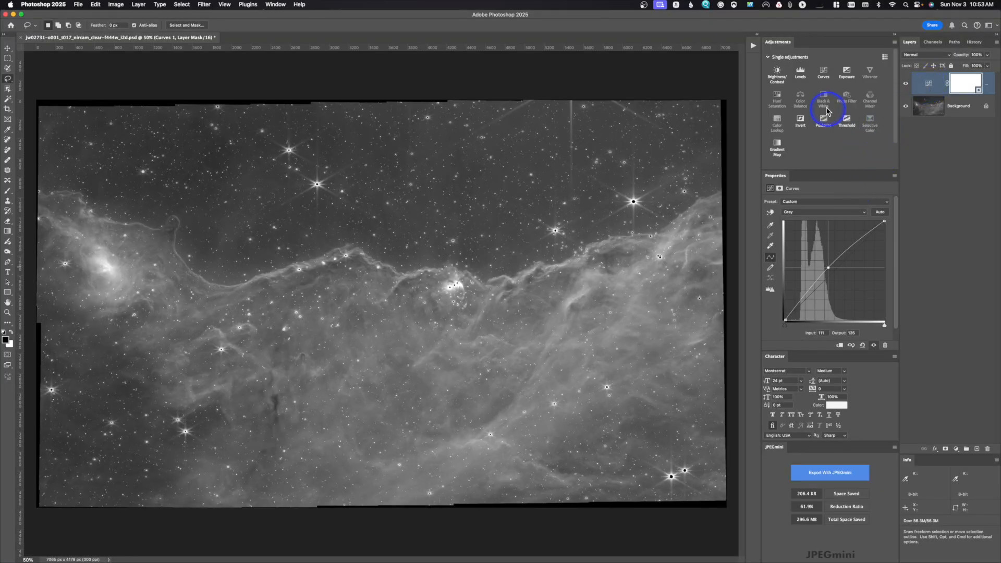
pyautogui.click(904, 85)
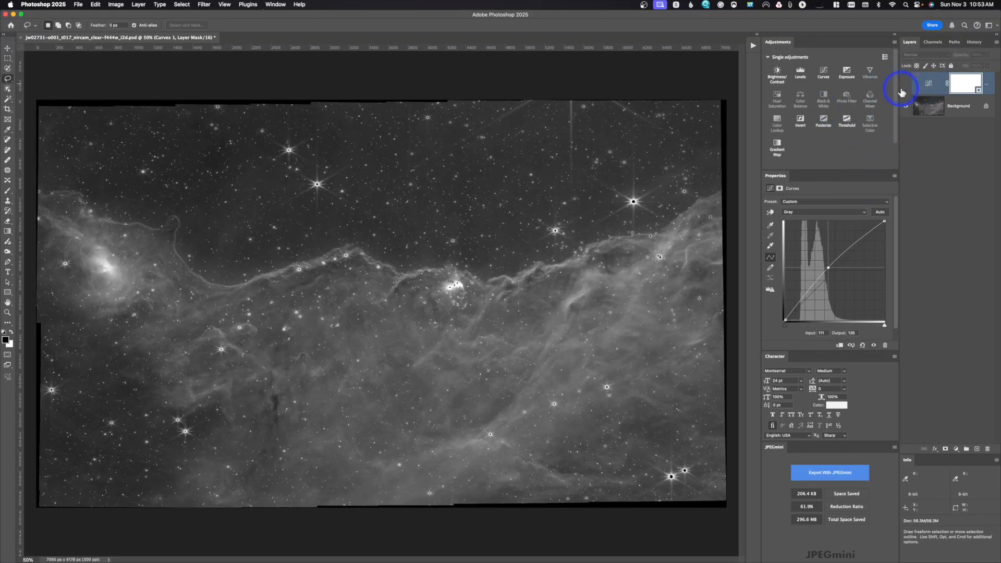
pyautogui.click(904, 85)
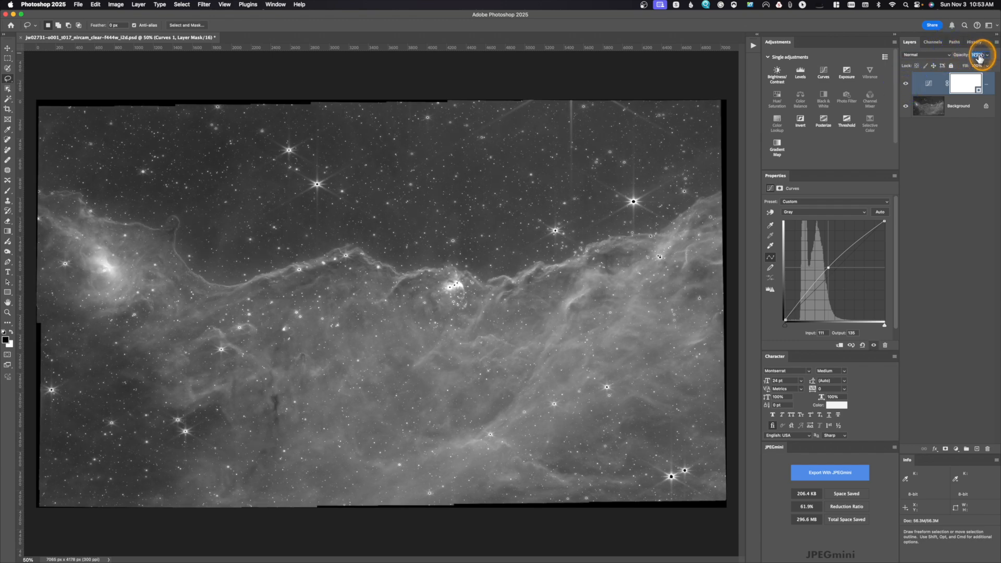
pyautogui.click(933, 85)
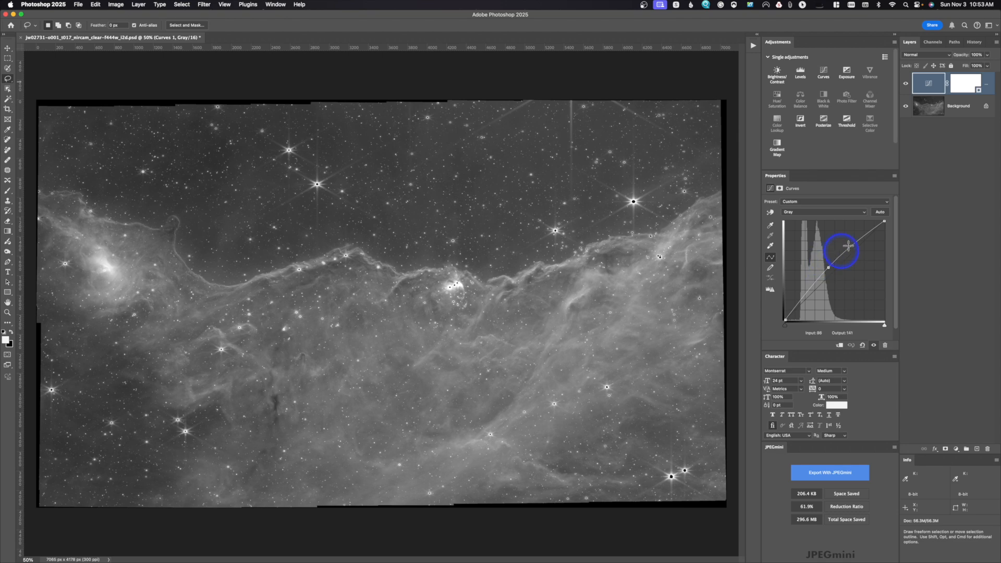
pyautogui.moveTo(848, 246)
pyautogui.mouseDown()
pyautogui.moveTo(862, 234)
pyautogui.moveTo(857, 245)
pyautogui.mouseUp()
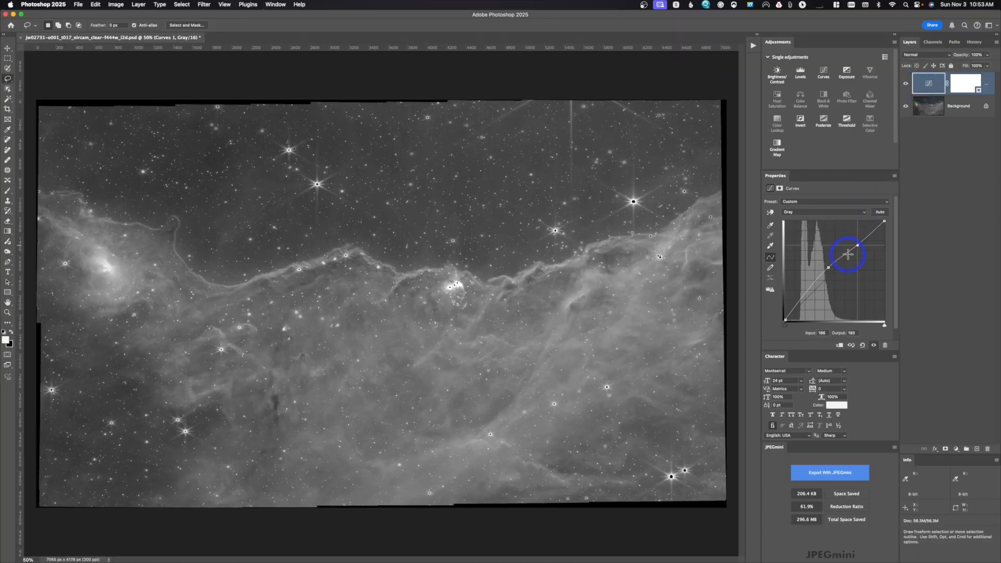
pyautogui.click(862, 346)
pyautogui.click(863, 346)
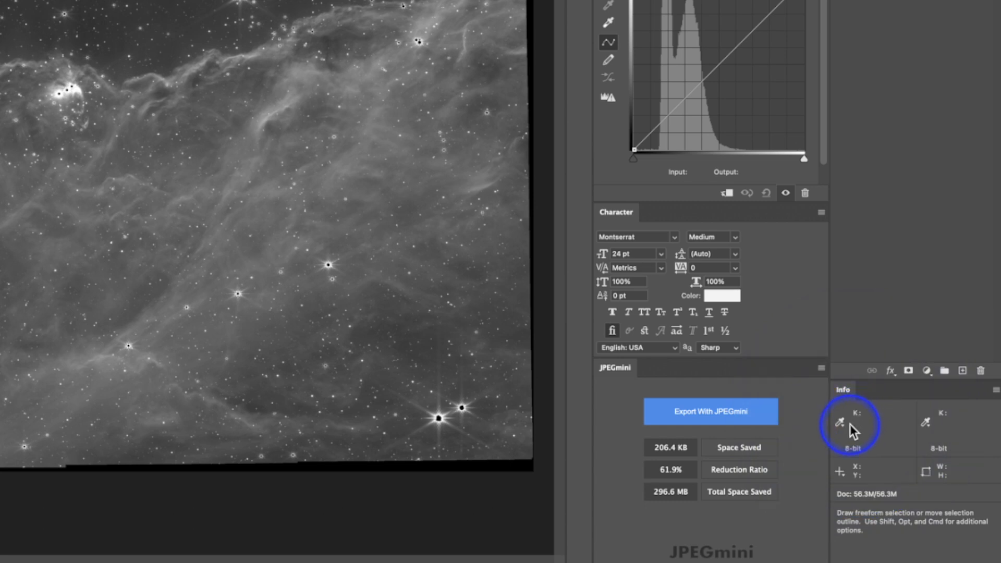
# Set the Info readout to Grayscale and examine the pixel values around the black-centred stars in the bright central cluster
pyautogui.click(841, 423)
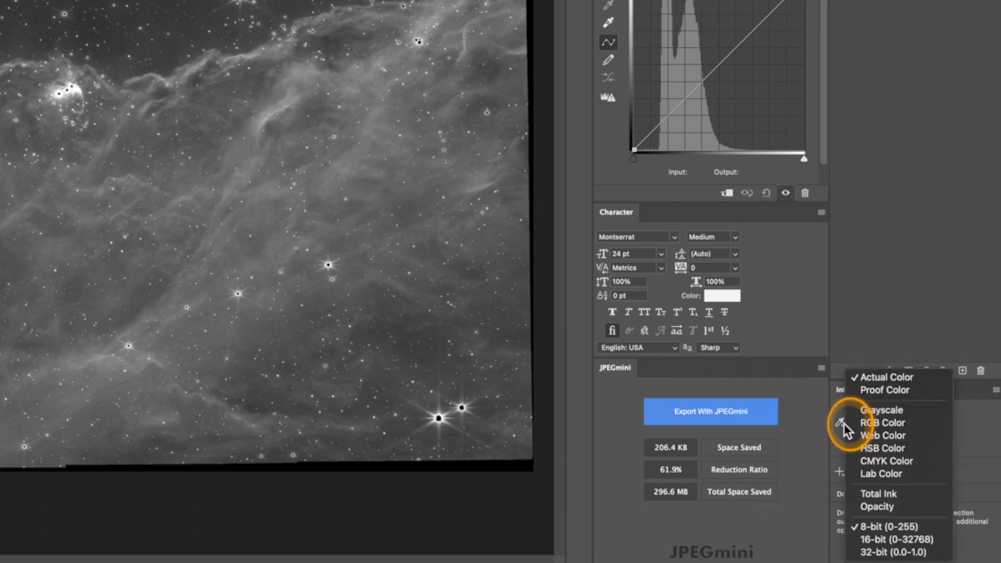
pyautogui.click(868, 413)
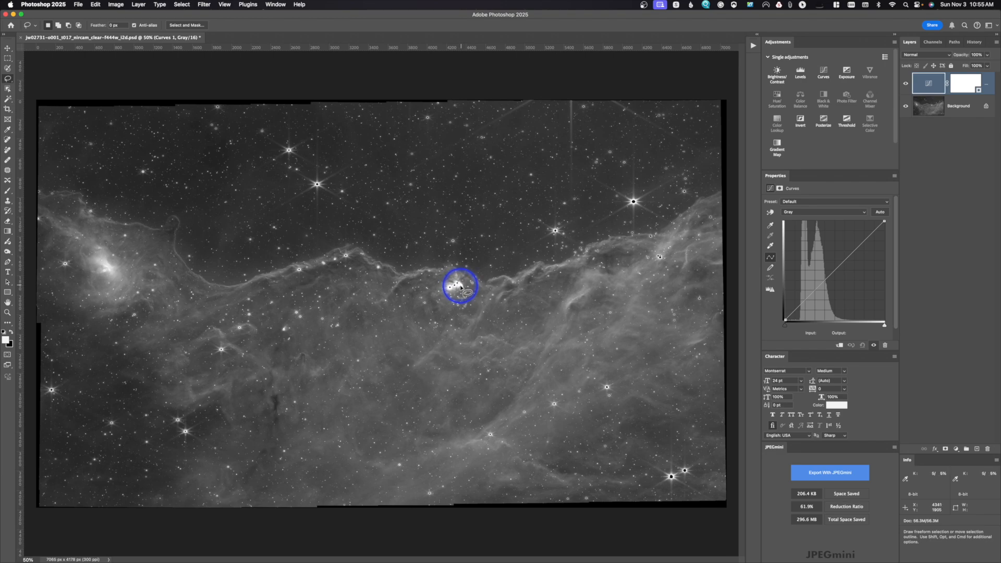
pyautogui.click(7, 312)
pyautogui.moveTo(469, 286); pyautogui.dragTo(512, 351)
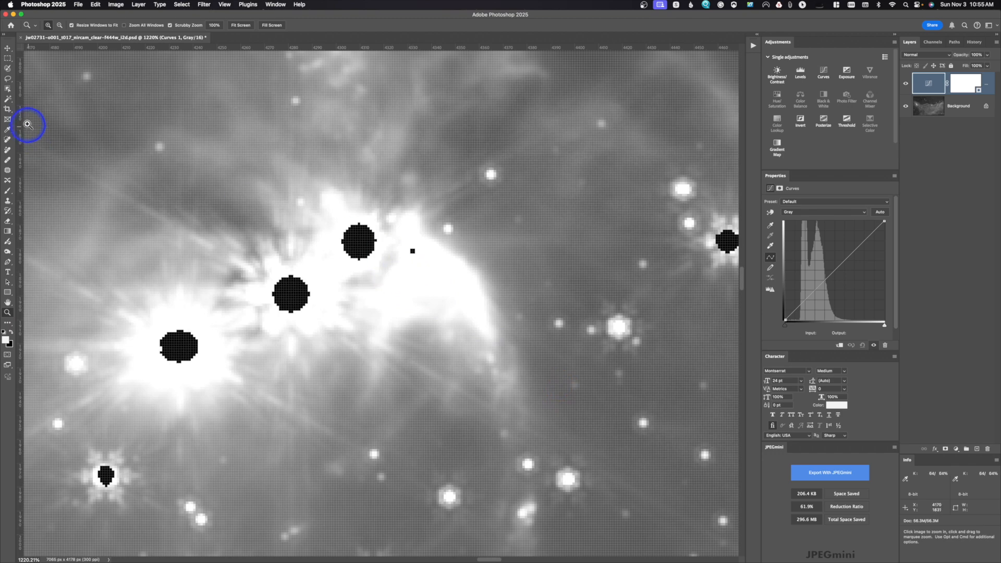
pyautogui.click(7, 78)
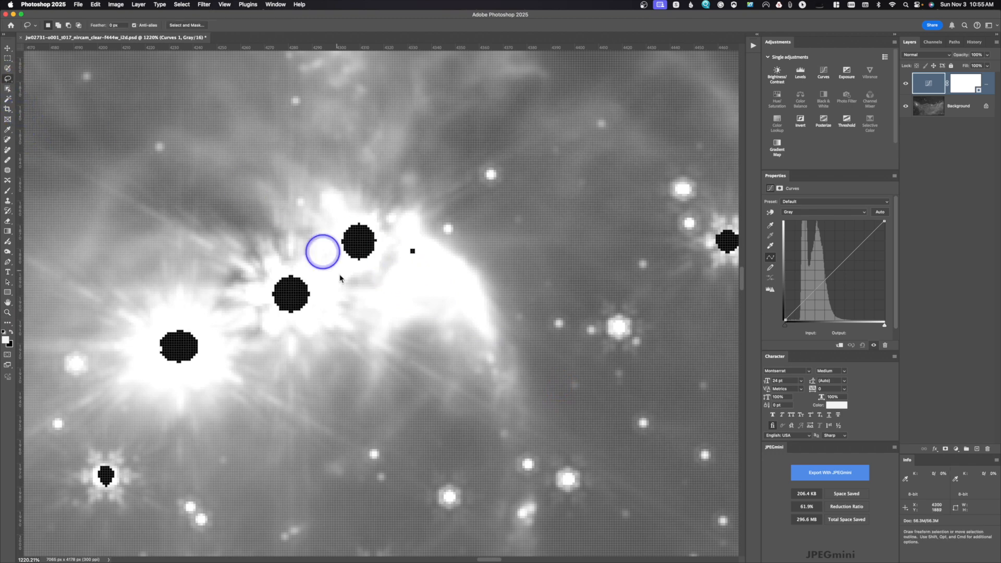
pyautogui.click(412, 276)
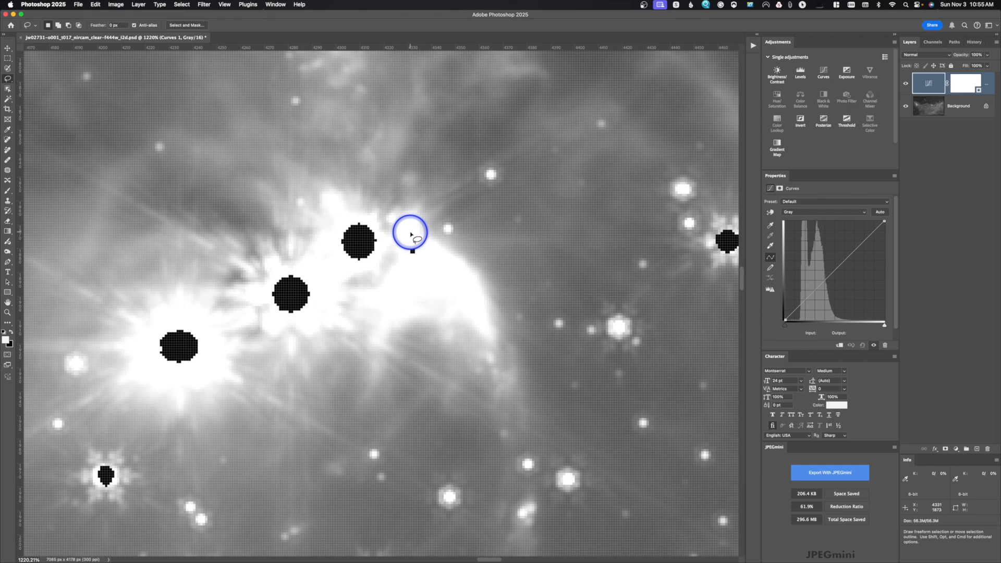
pyautogui.press('super+0')
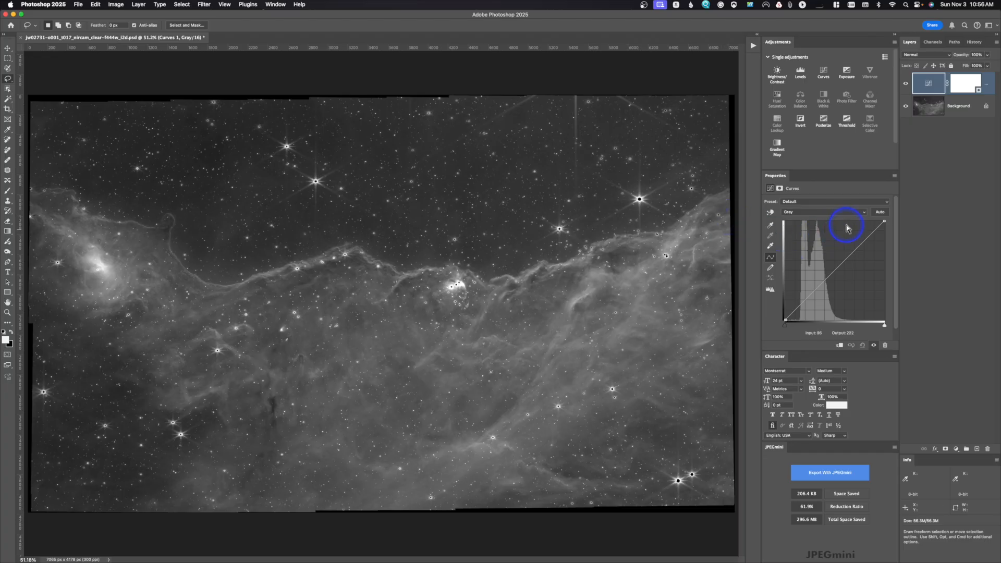
# Set the Curves layer's black point to input 30 and lower its white point to input about 190
pyautogui.moveTo(849, 224); pyautogui.dragTo(875, 224)
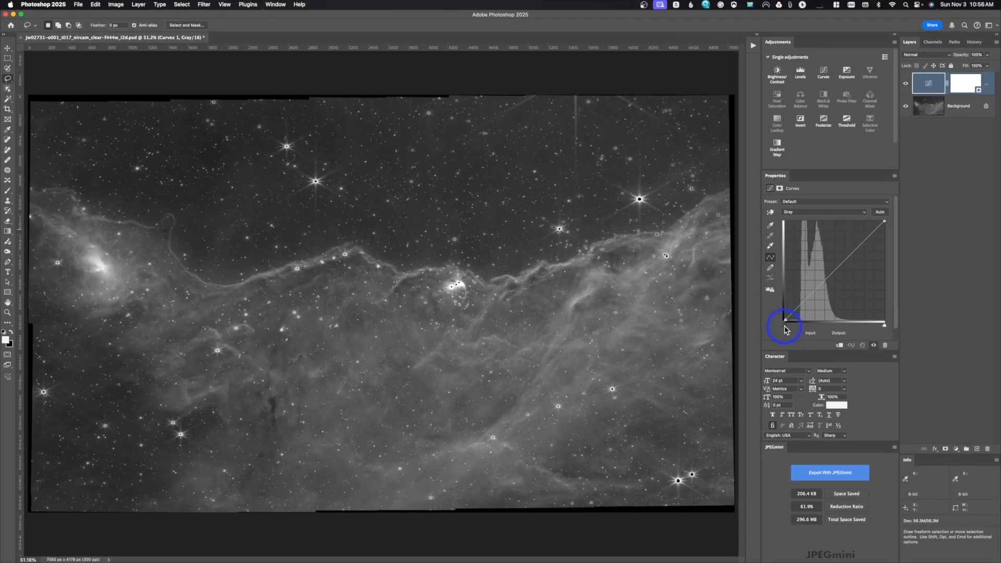
pyautogui.moveTo(784, 325); pyautogui.dragTo(797, 329)
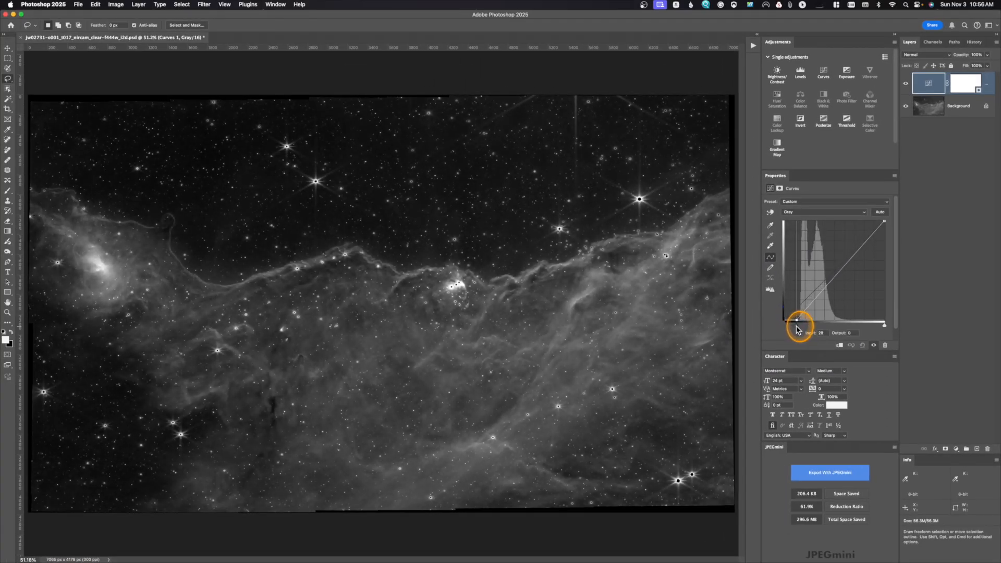
pyautogui.moveTo(796, 329); pyautogui.dragTo(797, 329)
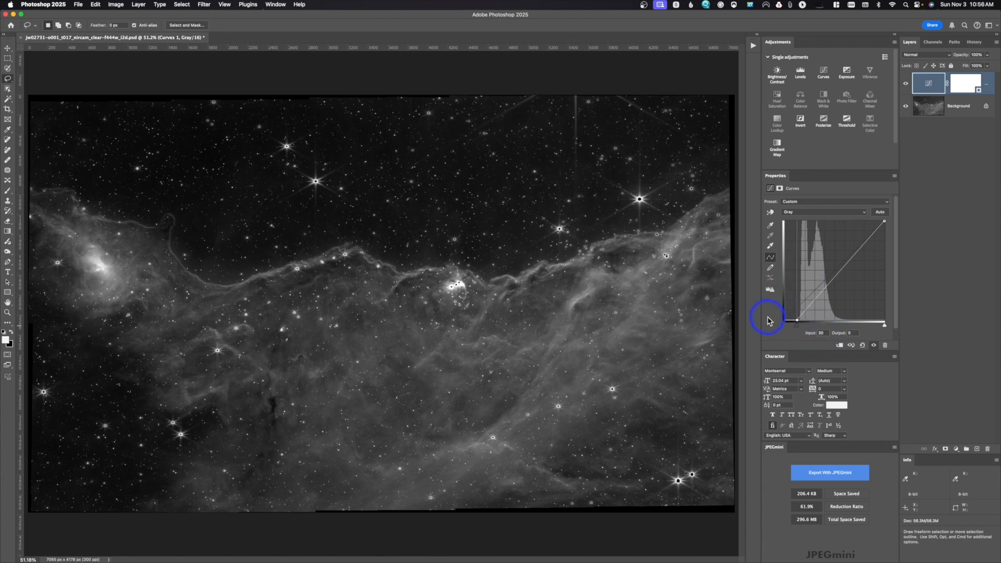
pyautogui.moveTo(884, 325); pyautogui.dragTo(860, 328)
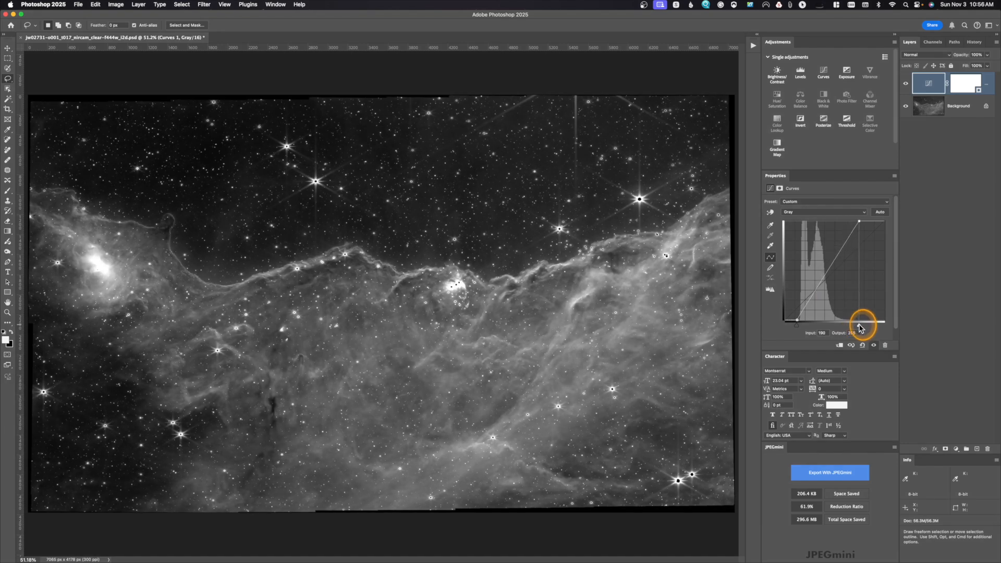
# Adjust the curve's white point to input 191, undo the endpoint changes, and remove the restored midtone point from the curve
pyautogui.moveTo(860, 327); pyautogui.dragTo(860, 328)
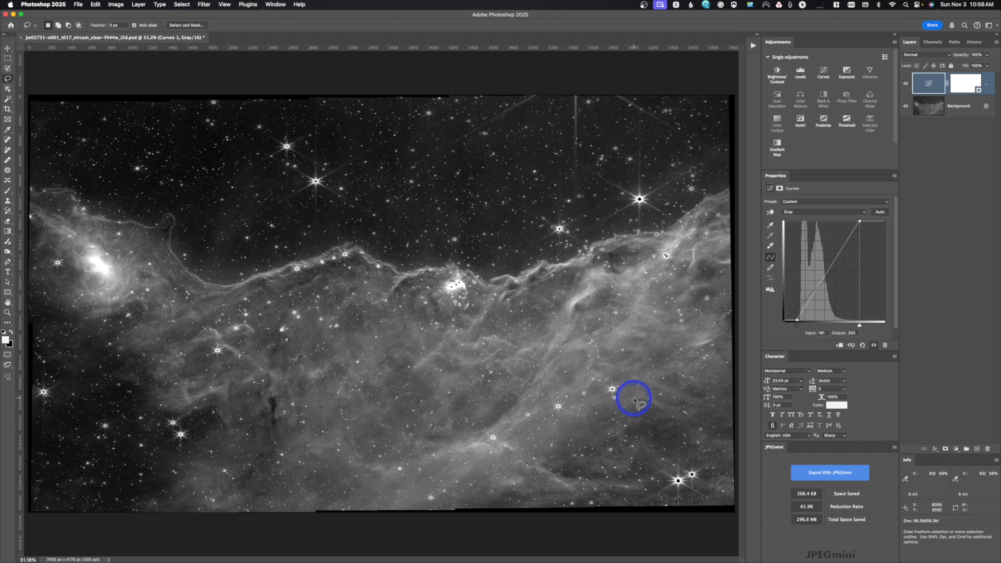
pyautogui.press('super+z')
pyautogui.press('super+z')
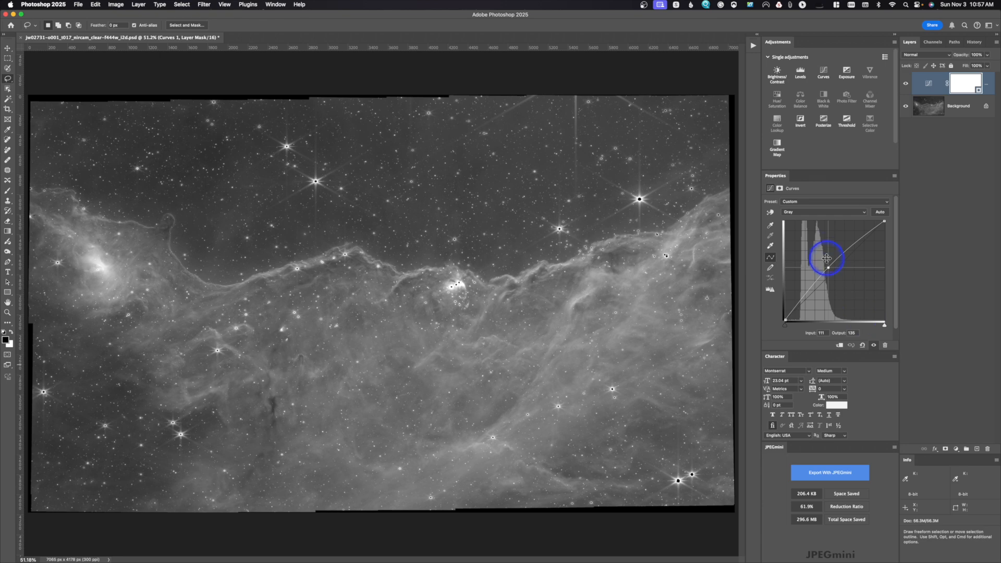
pyautogui.moveTo(822, 272); pyautogui.dragTo(927, 308)
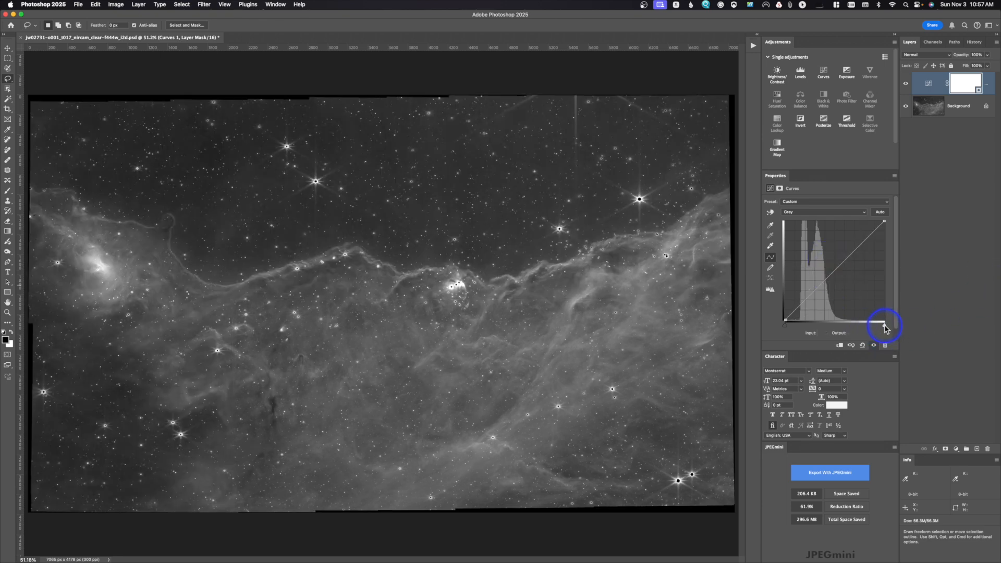
# Lower the Curves layer's white point to roughly two thirds of the input range and set its black point to input 29
pyautogui.moveTo(884, 329); pyautogui.dragTo(834, 328)
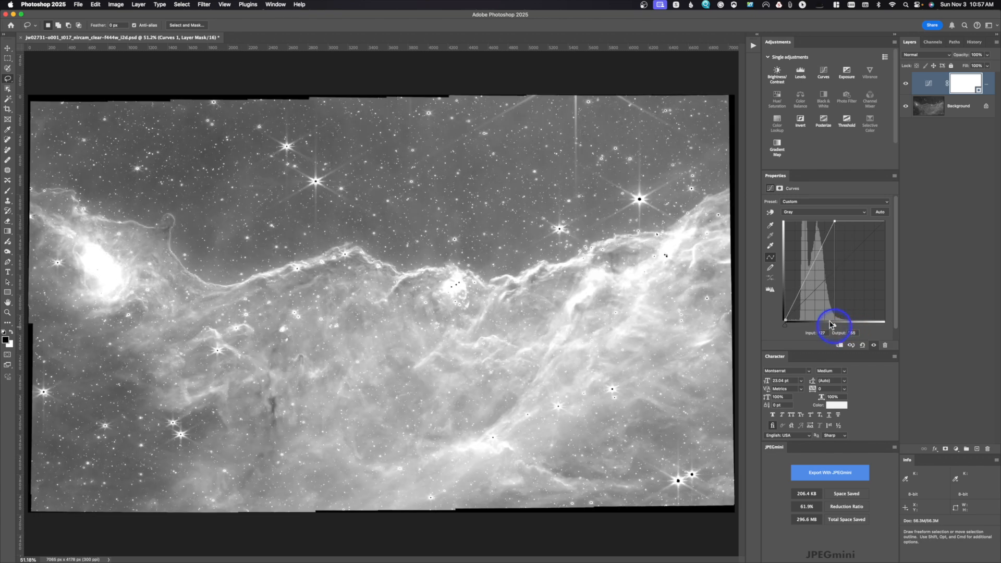
pyautogui.moveTo(835, 327); pyautogui.dragTo(853, 327)
pyautogui.moveTo(784, 327)
pyautogui.mouseDown()
pyautogui.moveTo(801, 327)
pyautogui.moveTo(762, 327)
pyautogui.moveTo(796, 327)
pyautogui.mouseUp()
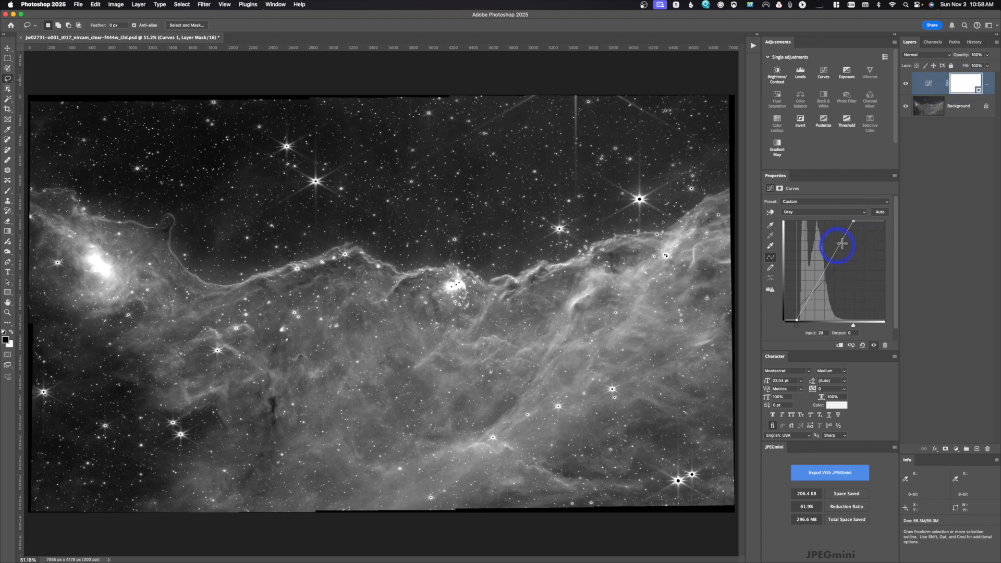
# Invert the Curves layer mask to black to preview hiding the adjustment, and invert it back to white
pyautogui.click(925, 88)
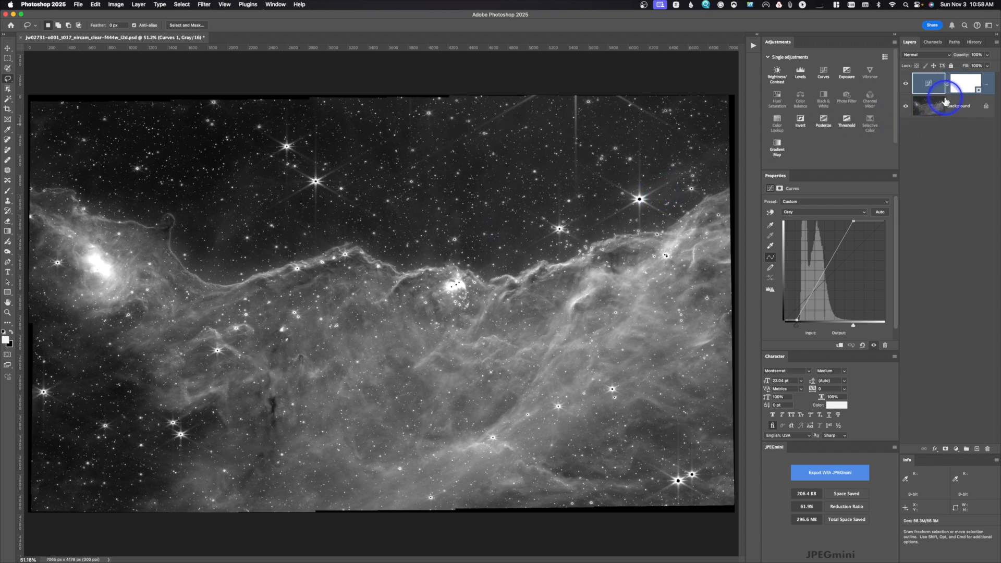
pyautogui.click(944, 86)
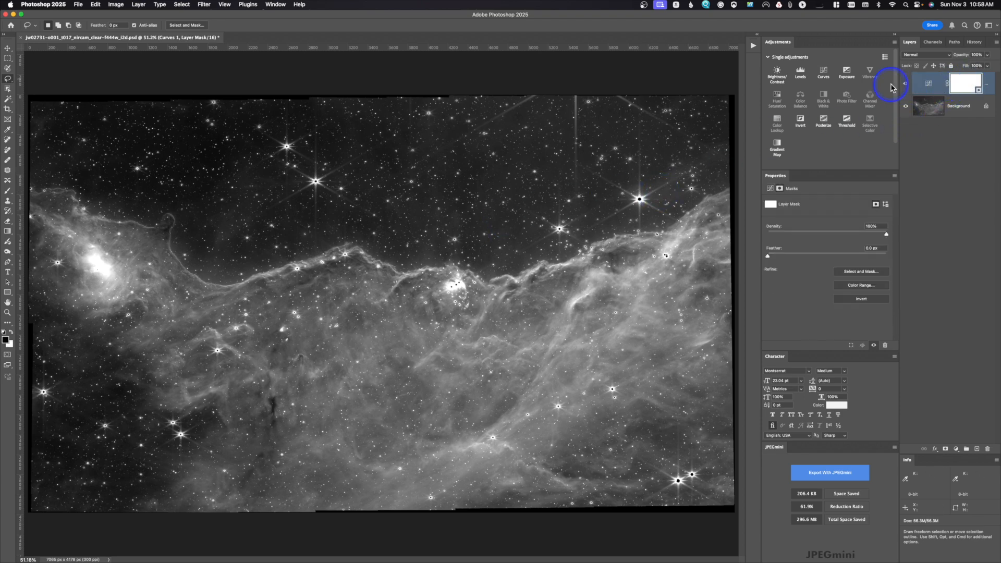
pyautogui.press('super+i')
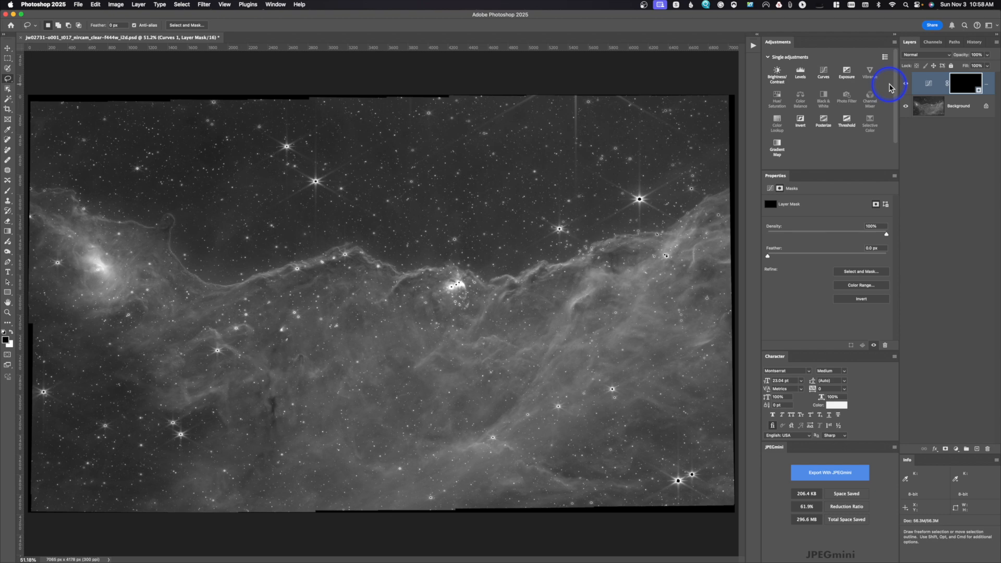
pyautogui.click(906, 85)
pyautogui.press('super+i')
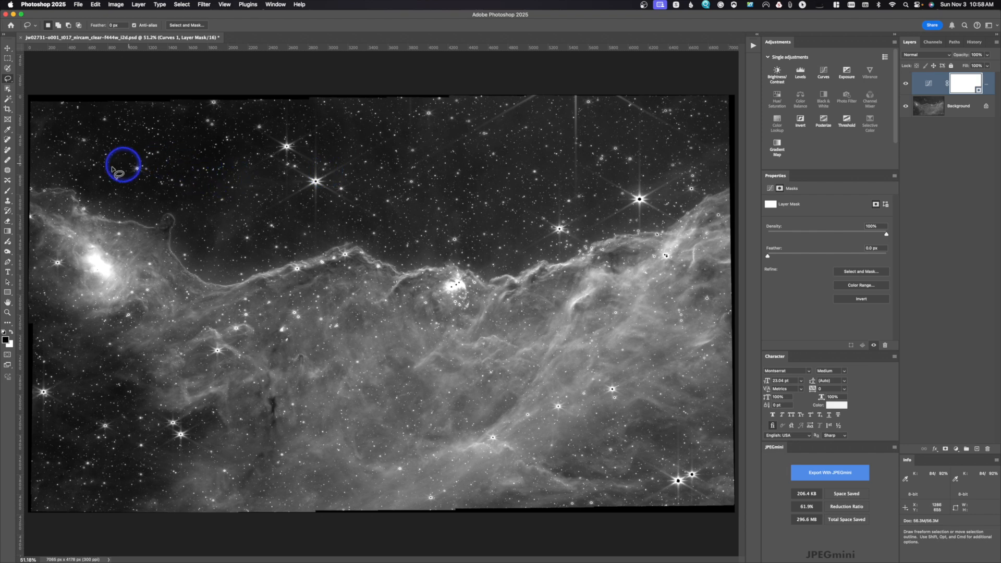
# Prepare the Brush tool for painting black on the Curves mask, with a 312 px diameter and 0% hardness
pyautogui.moveTo(5, 201)
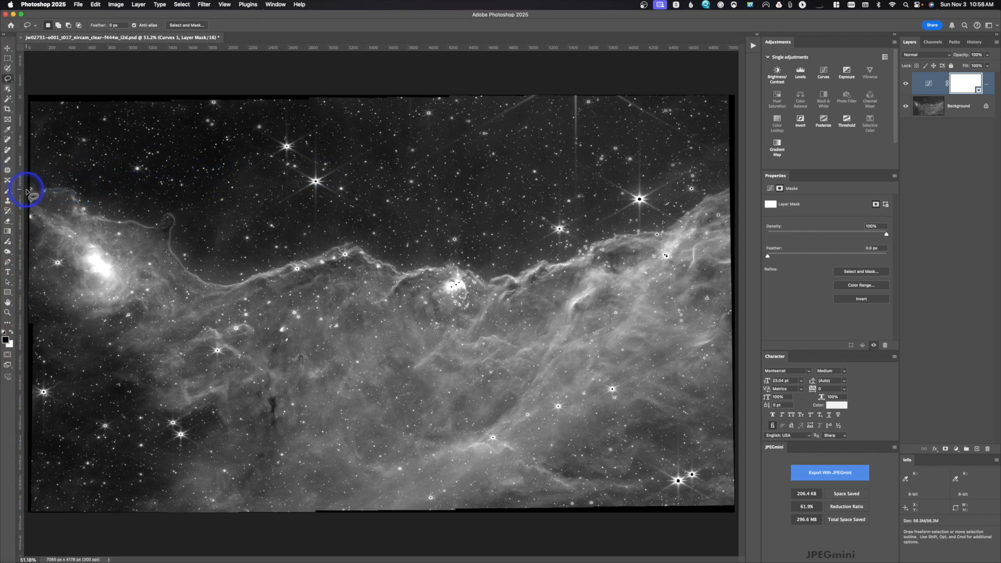
pyautogui.click(8, 192)
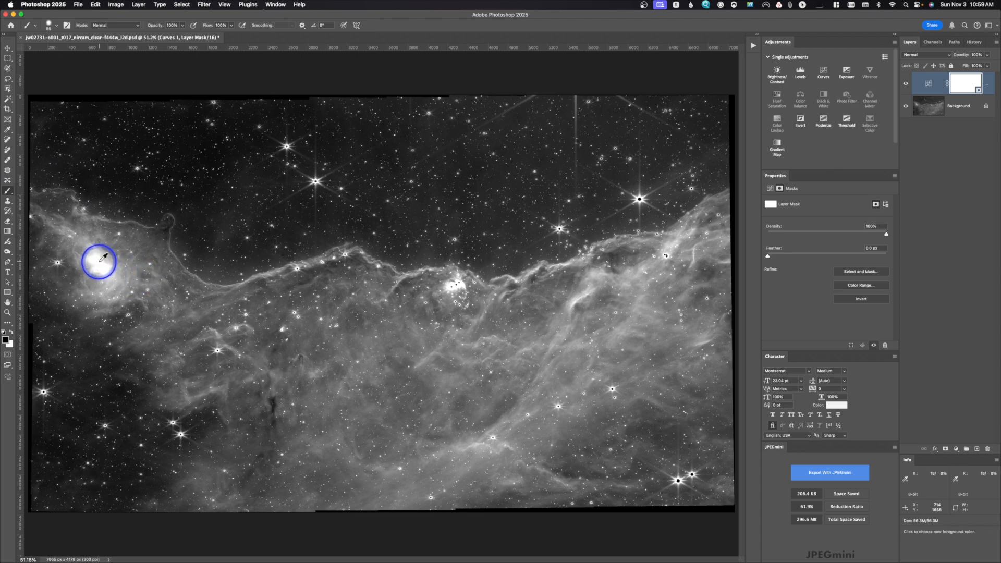
pyautogui.moveTo(99, 262)
pyautogui.mouseDown()
pyautogui.moveTo(96, 184)
pyautogui.moveTo(100, 202)
pyautogui.mouseUp()
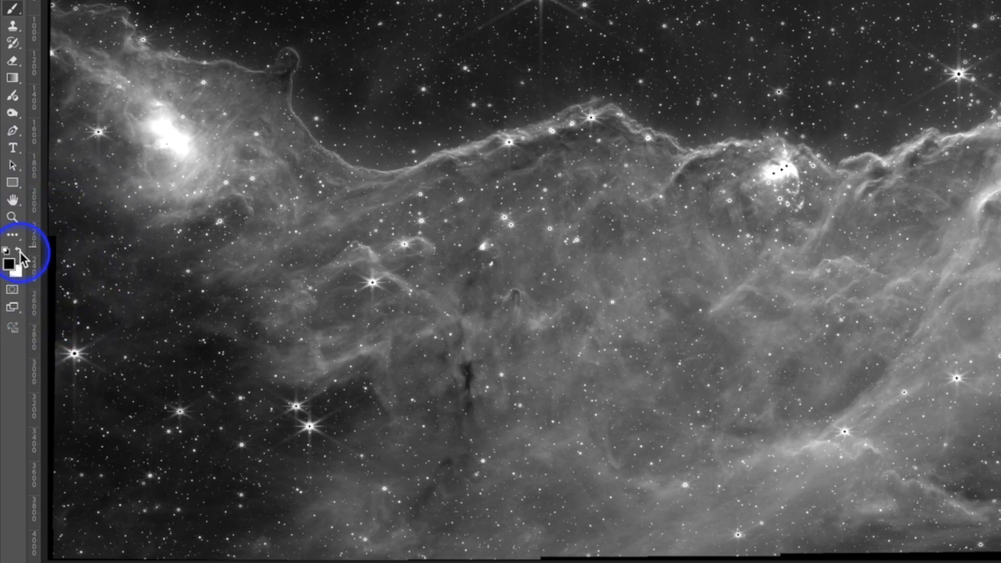
pyautogui.click(20, 252)
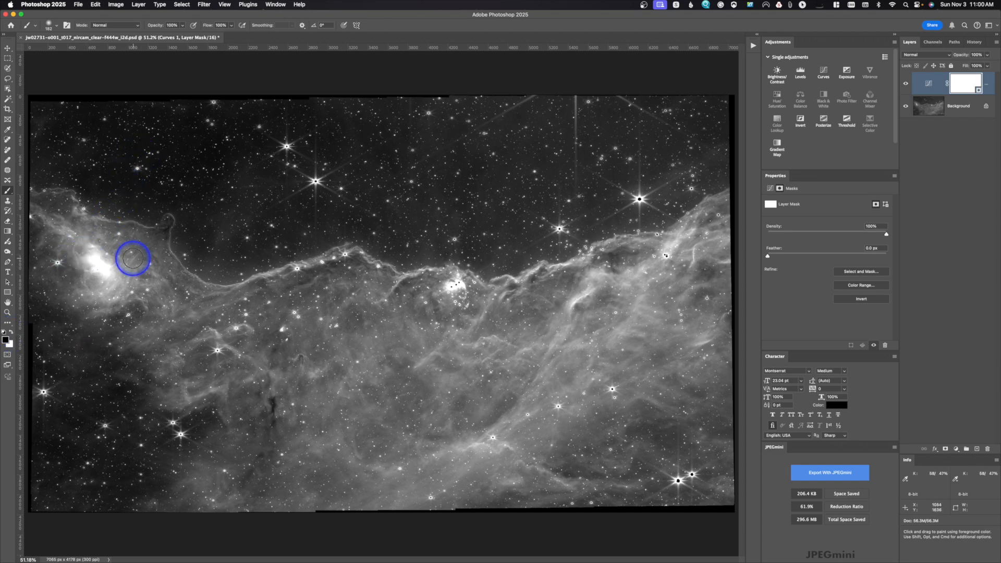
pyautogui.moveTo(103, 264); pyautogui.dragTo(119, 268)
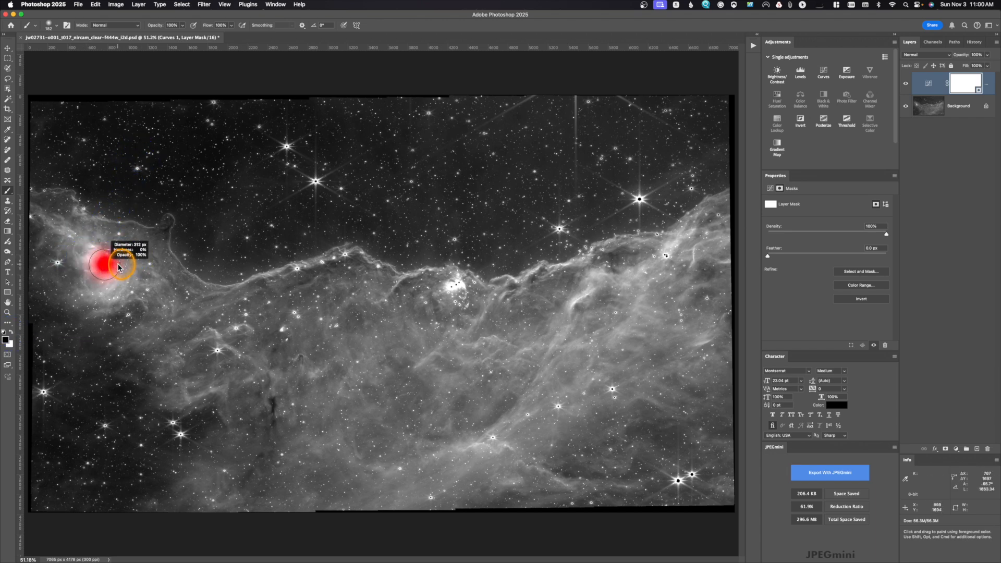
pyautogui.moveTo(119, 268); pyautogui.dragTo(95, 263)
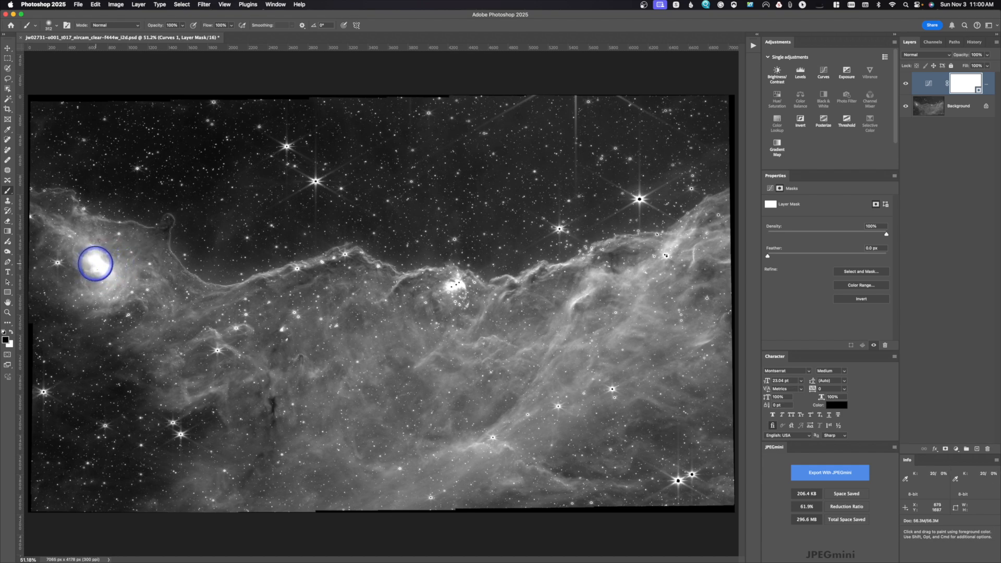
# Try painting the Curves mask over the bright nebula core with a much larger, harder brush, and undo the dab
pyautogui.moveTo(96, 263); pyautogui.dragTo(284, 263)
pyautogui.moveTo(358, 273)
pyautogui.mouseDown()
pyautogui.moveTo(414, 277)
pyautogui.moveTo(436, 558)
pyautogui.moveTo(375, 456)
pyautogui.mouseUp()
pyautogui.moveTo(151, 274); pyautogui.dragTo(7, 292)
pyautogui.click(99, 278)
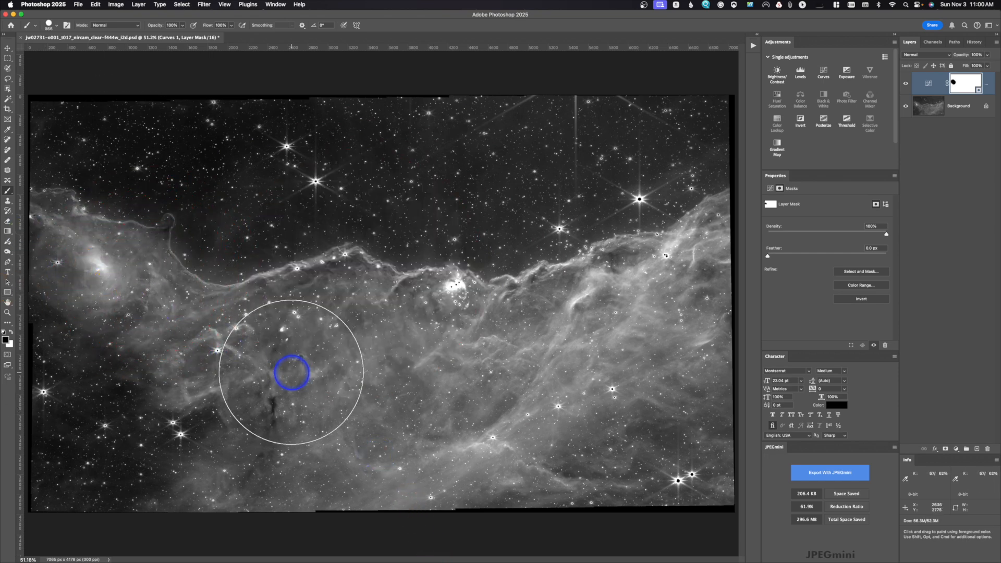
pyautogui.press('super+z')
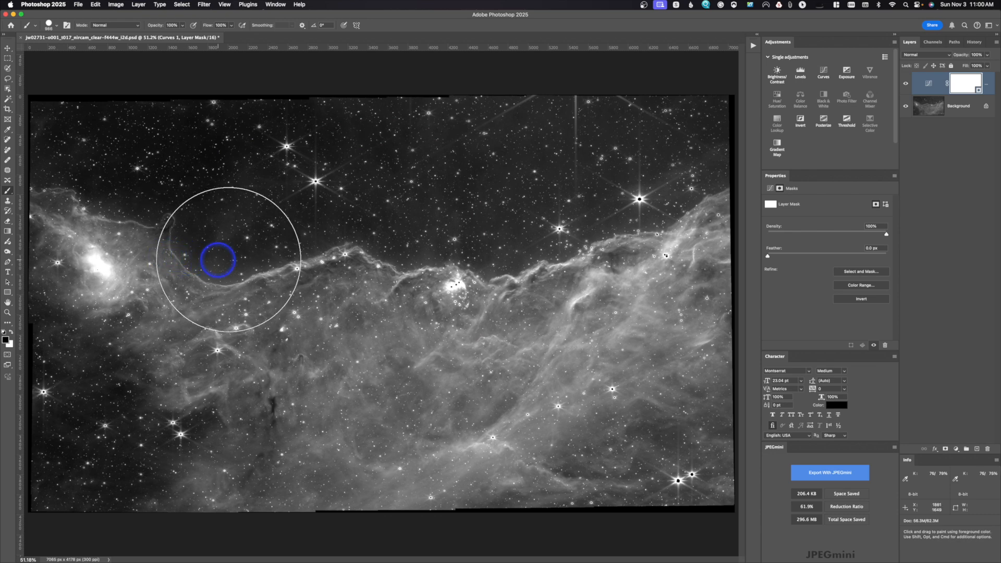
# Shrink and soften the brush, and paint black on the Curves mask over the bright nebula core near the image's left edge
pyautogui.moveTo(305, 257)
pyautogui.mouseDown()
pyautogui.moveTo(379, 261)
pyautogui.moveTo(346, 6)
pyautogui.moveTo(334, 85)
pyautogui.mouseUp()
pyautogui.moveTo(196, 290); pyautogui.dragTo(78, 302)
pyautogui.moveTo(90, 265)
pyautogui.mouseDown()
pyautogui.moveTo(63, 267)
pyautogui.moveTo(109, 273)
pyautogui.mouseUp()
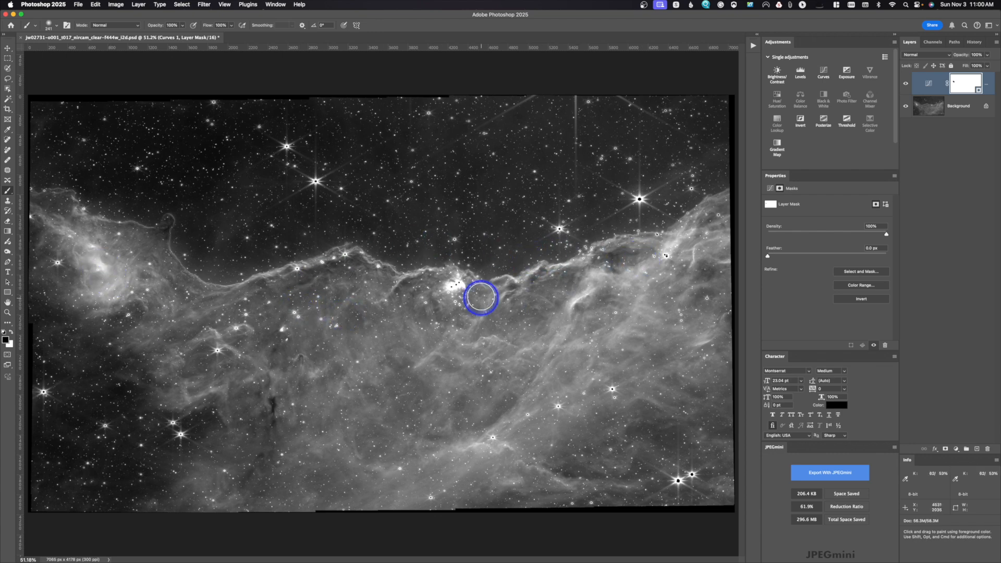
# With a 161 px brush, mask the central star cluster, the two bright lower-right stars and the black-centred star on the right-hand ridge
pyautogui.moveTo(456, 284)
pyautogui.keyDown('ctrl'); pyautogui.keyDown('alt'); pyautogui.mouseDown()
pyautogui.moveTo(447, 286)
pyautogui.moveTo(462, 286)
pyautogui.mouseUp(); pyautogui.keyUp('alt'); pyautogui.keyUp('ctrl')
pyautogui.click(683, 480)
pyautogui.click(695, 474)
pyautogui.click(667, 260)
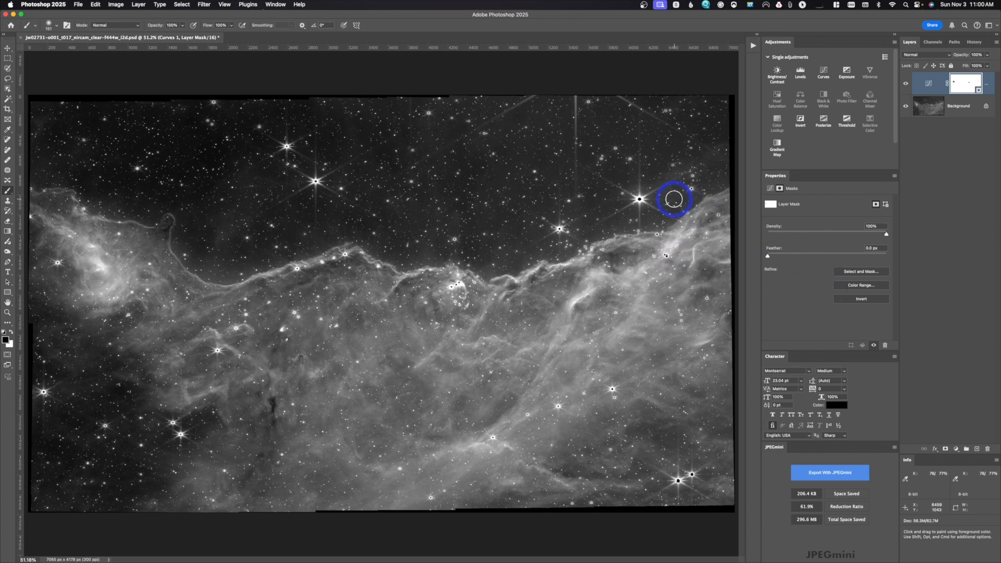
# Inspect the Curves mask on its own, and compare the image with the Curves layer hidden and shown
pyautogui.keyDown('alt'); pyautogui.click(961, 87); pyautogui.keyUp('alt')
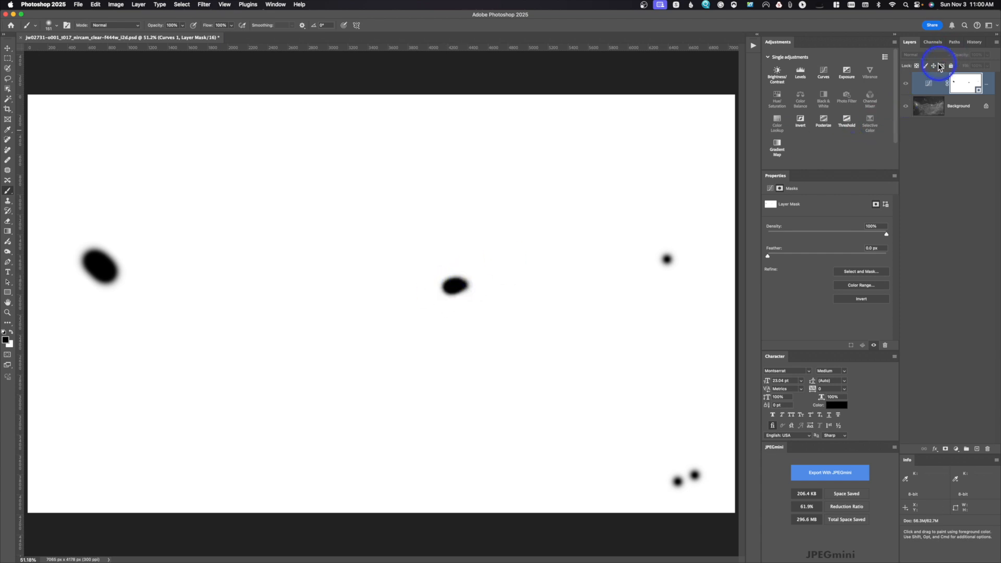
pyautogui.keyDown('alt'); pyautogui.click(965, 85); pyautogui.keyUp('alt')
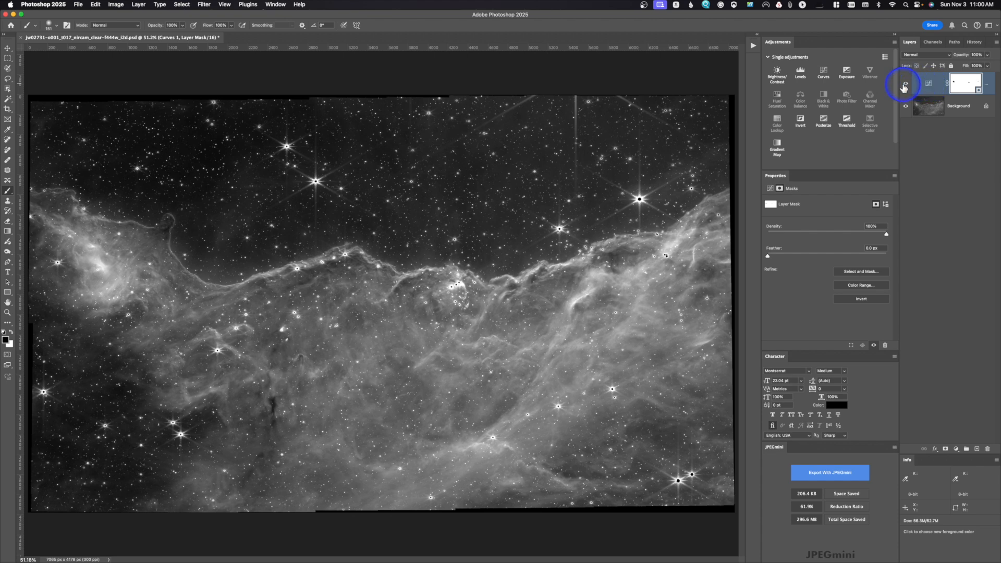
pyautogui.click(905, 85)
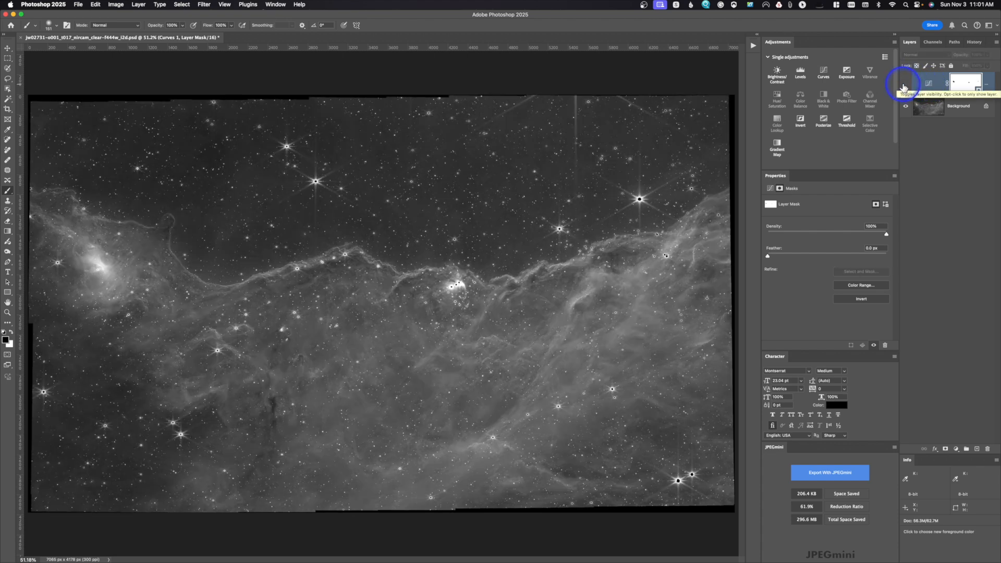
pyautogui.click(905, 84)
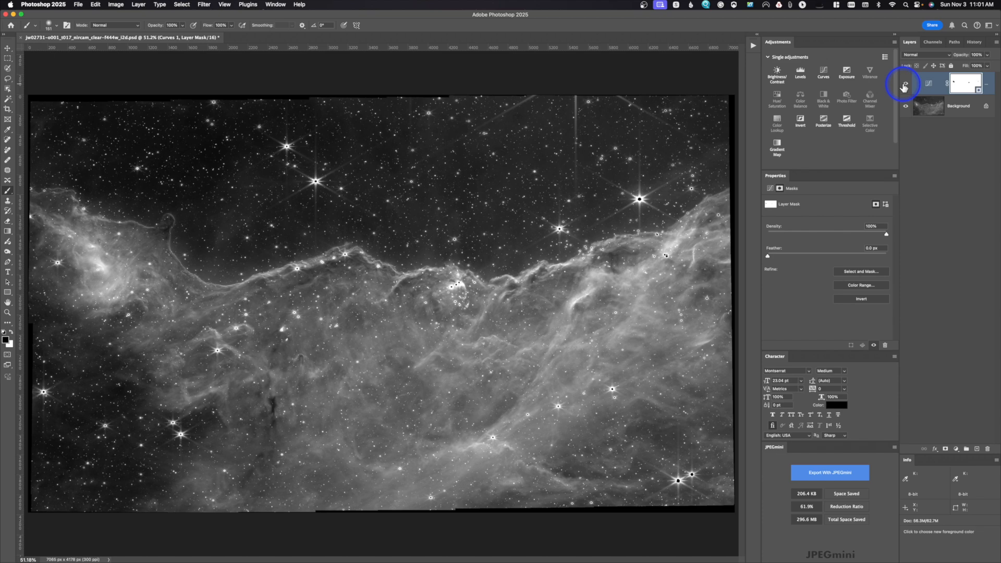